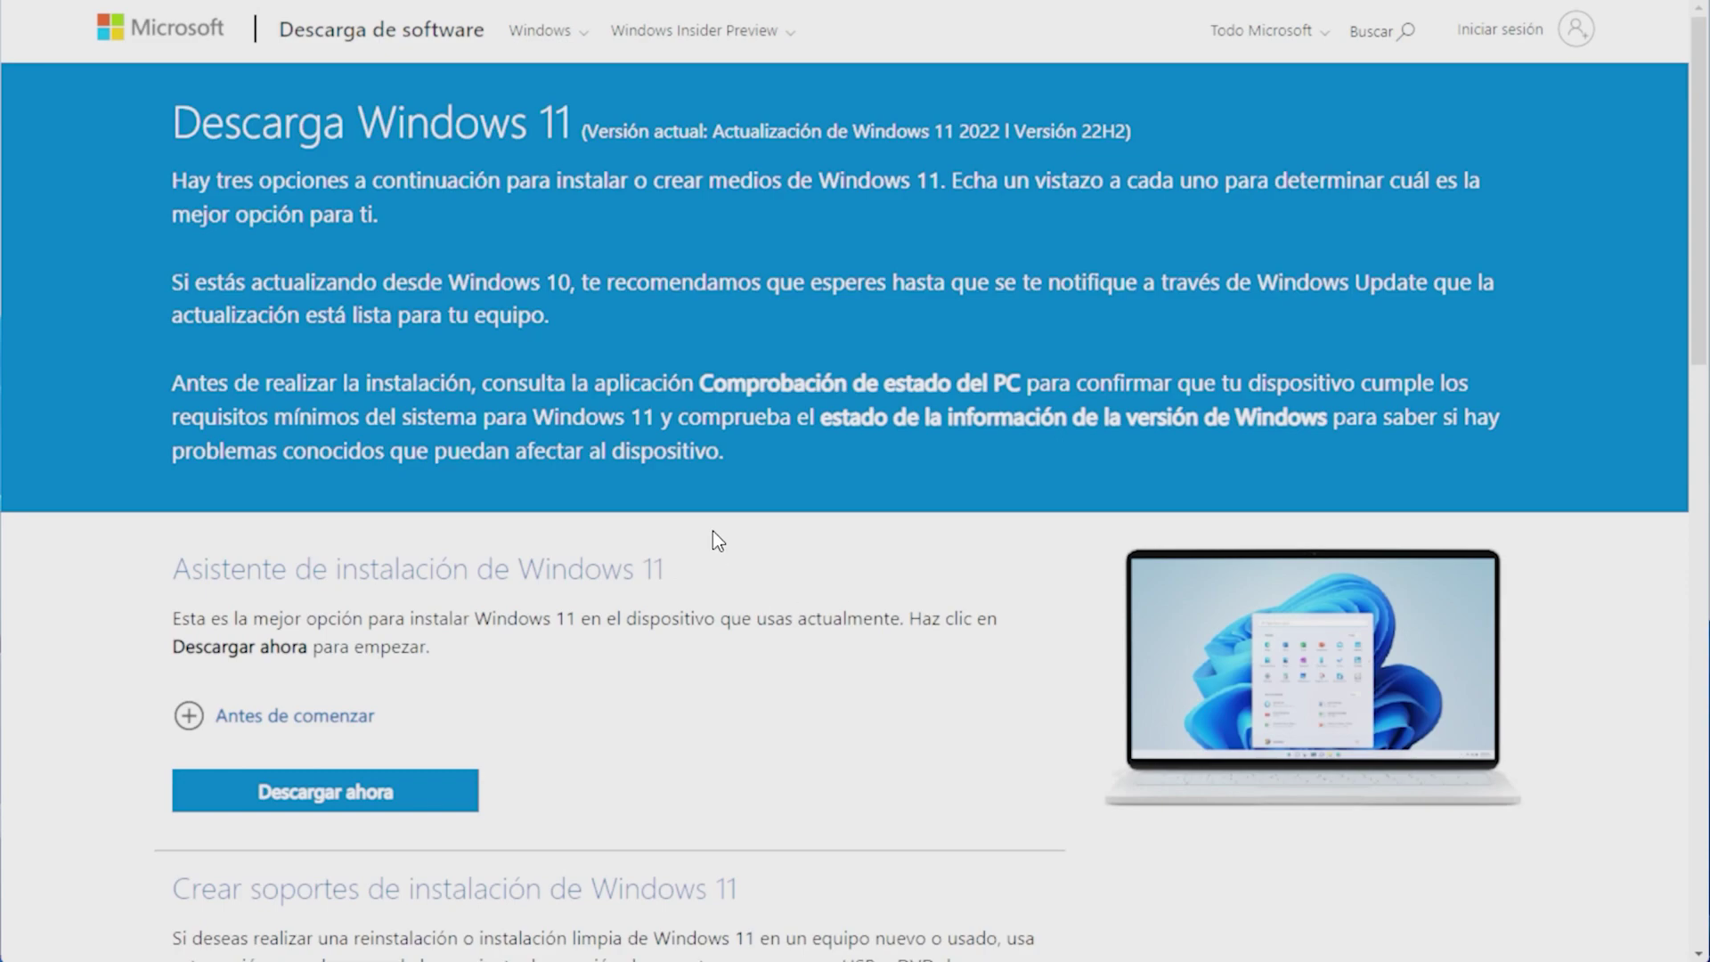
Step: Download the Windows 11 Installation Assistant (Asistente de instalación de Windows 11) from the Microsoft download page
{"action": "scroll", "coordinate": [714, 541], "scroll_direction": "down", "scroll_amount": 3}
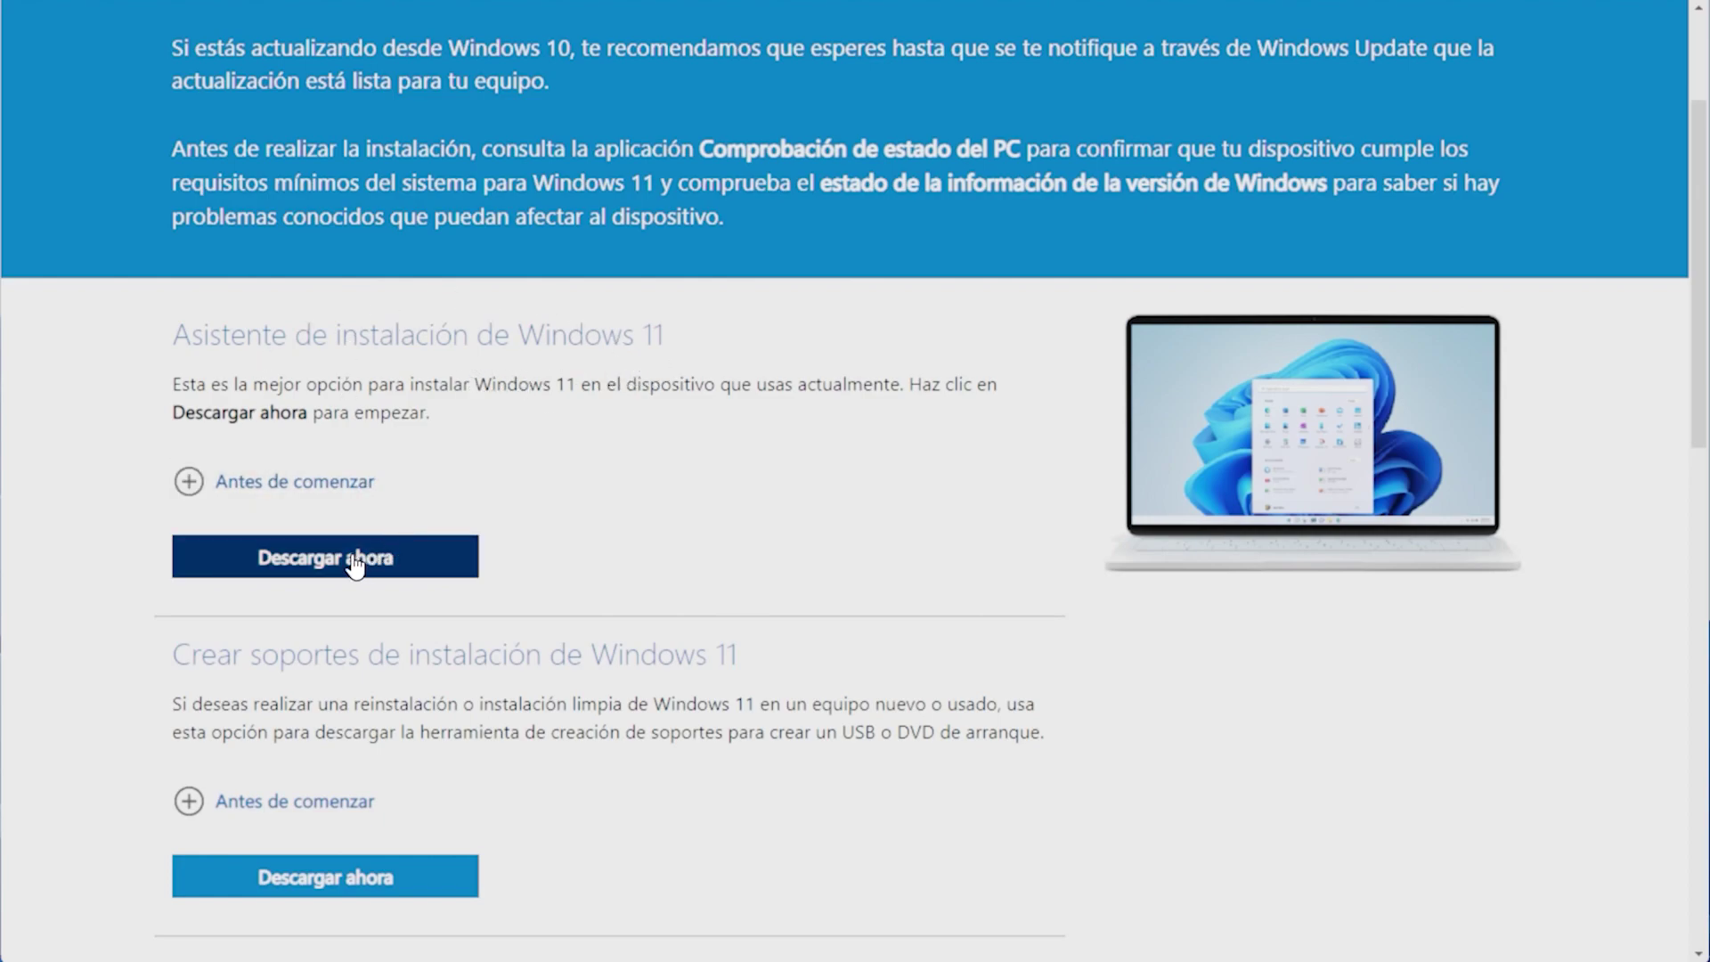
{"action": "left_click", "coordinate": [326, 579]}
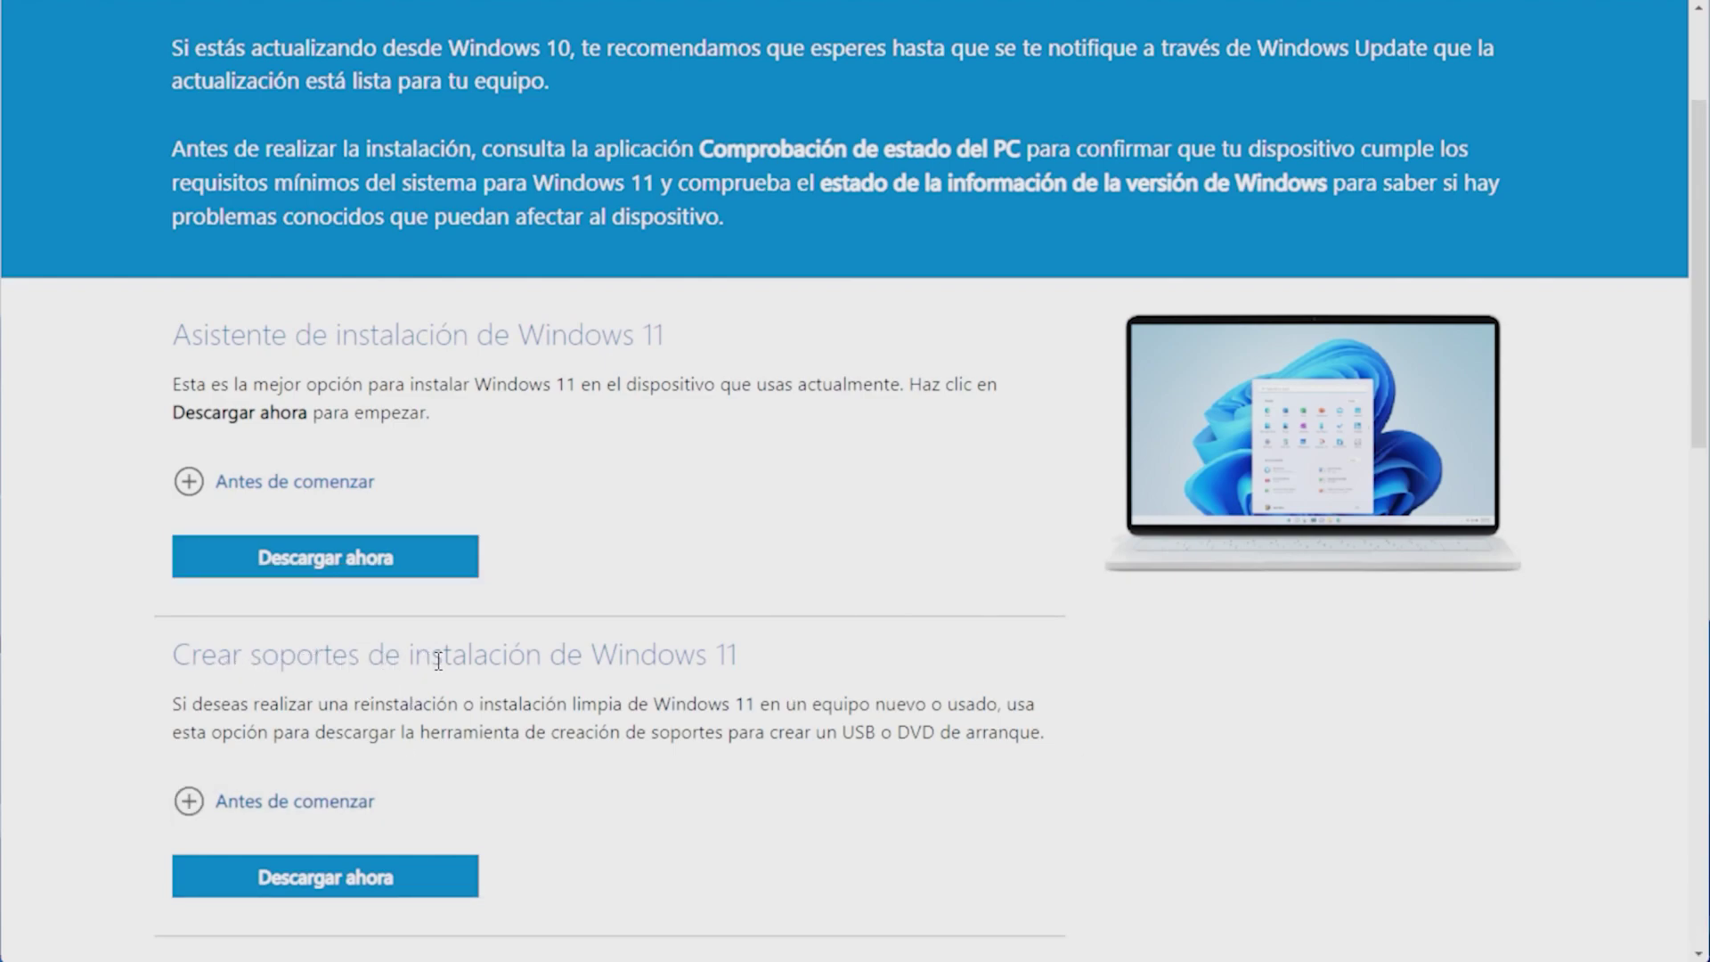
Step: Download the Windows 11 media creation tool and run it, allowing it to make changes to the device
{"action": "scroll", "coordinate": [733, 664], "scroll_direction": "down", "scroll_amount": 3}
{"action": "scroll", "coordinate": [736, 664], "scroll_direction": "down", "scroll_amount": 2}
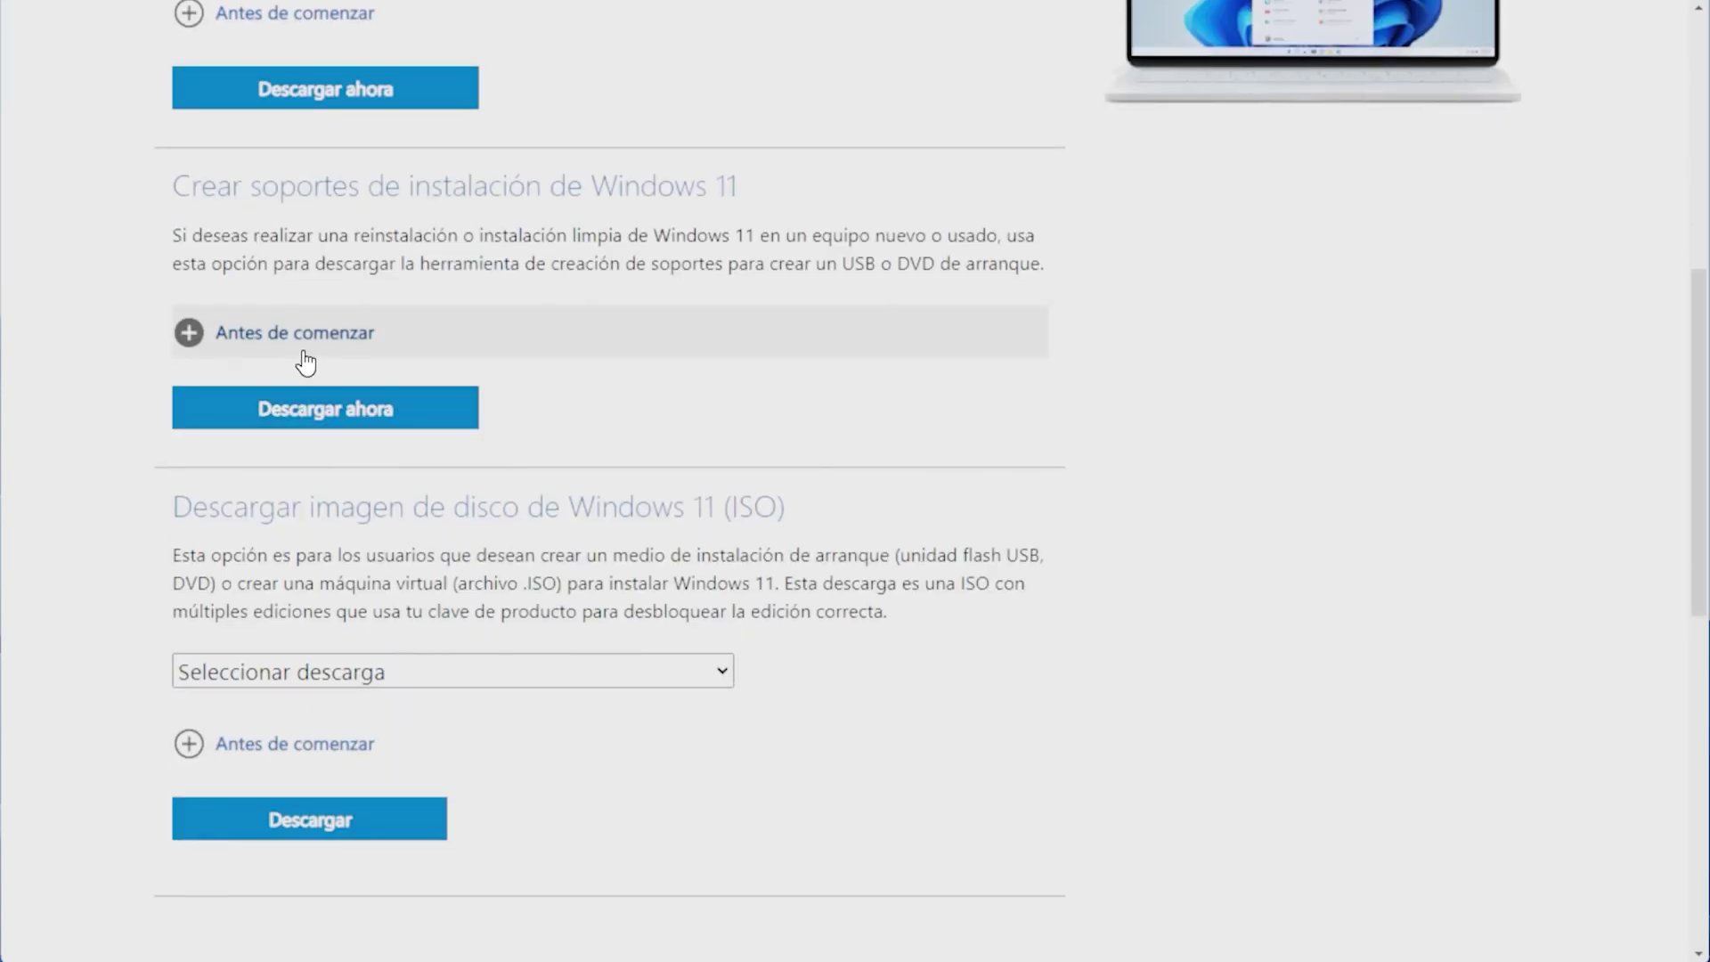
{"action": "left_click", "coordinate": [359, 424]}
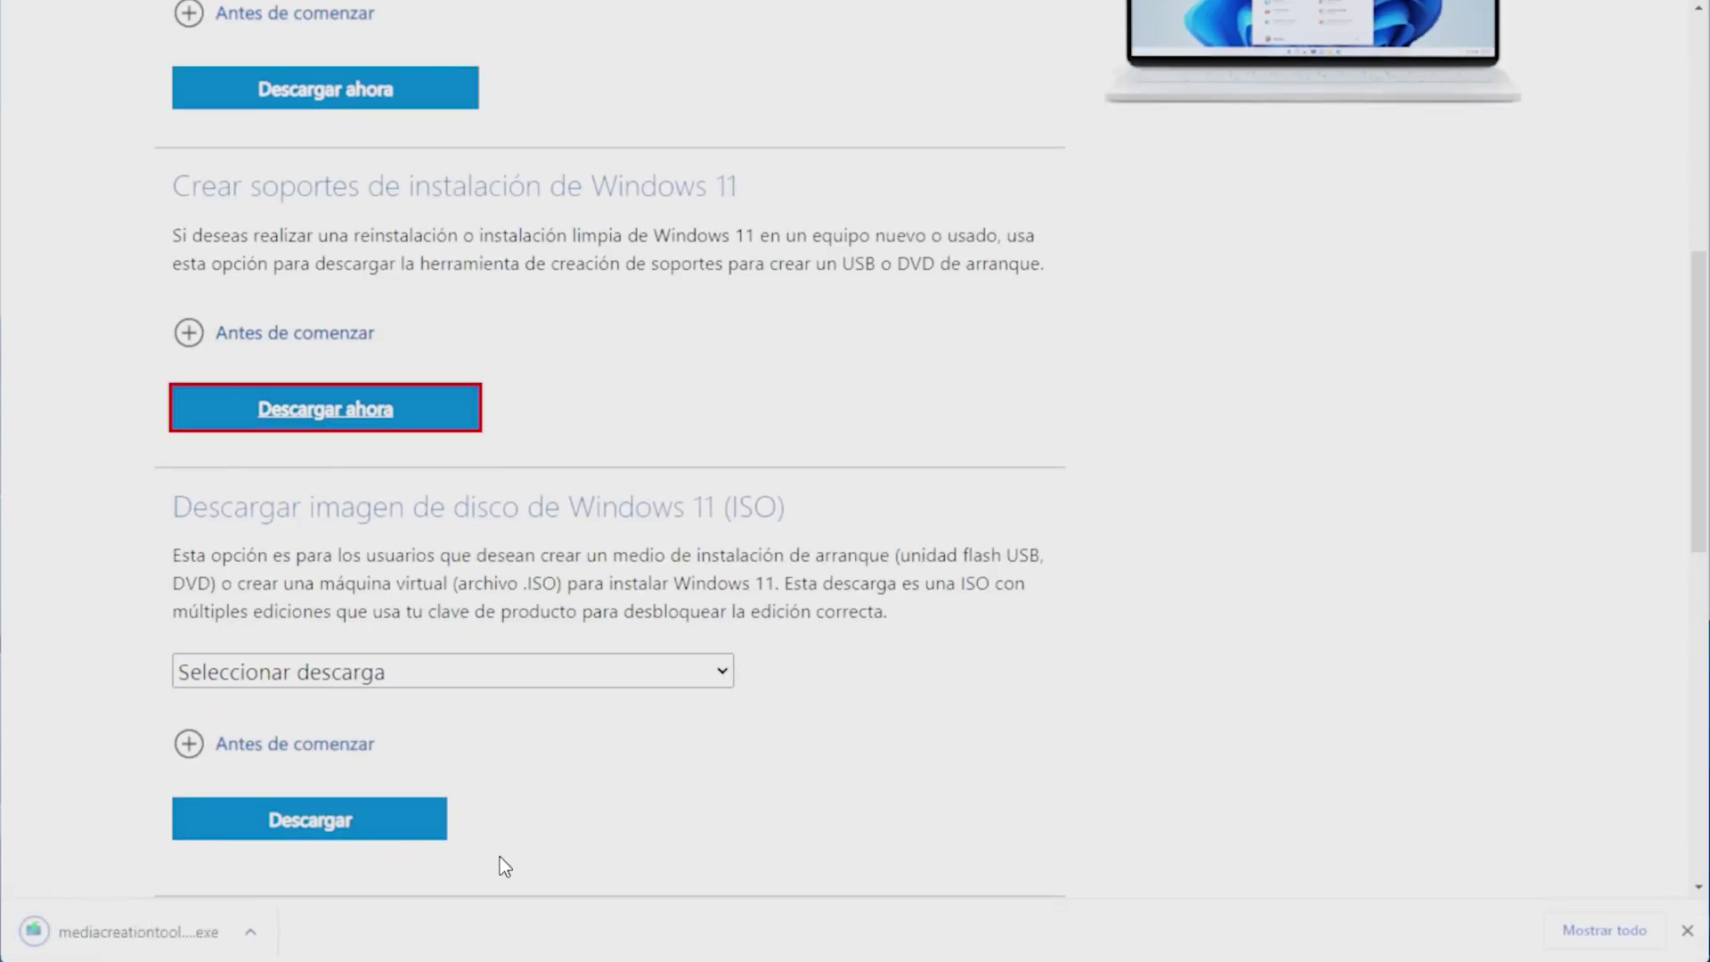
{"action": "left_click", "coordinate": [162, 932]}
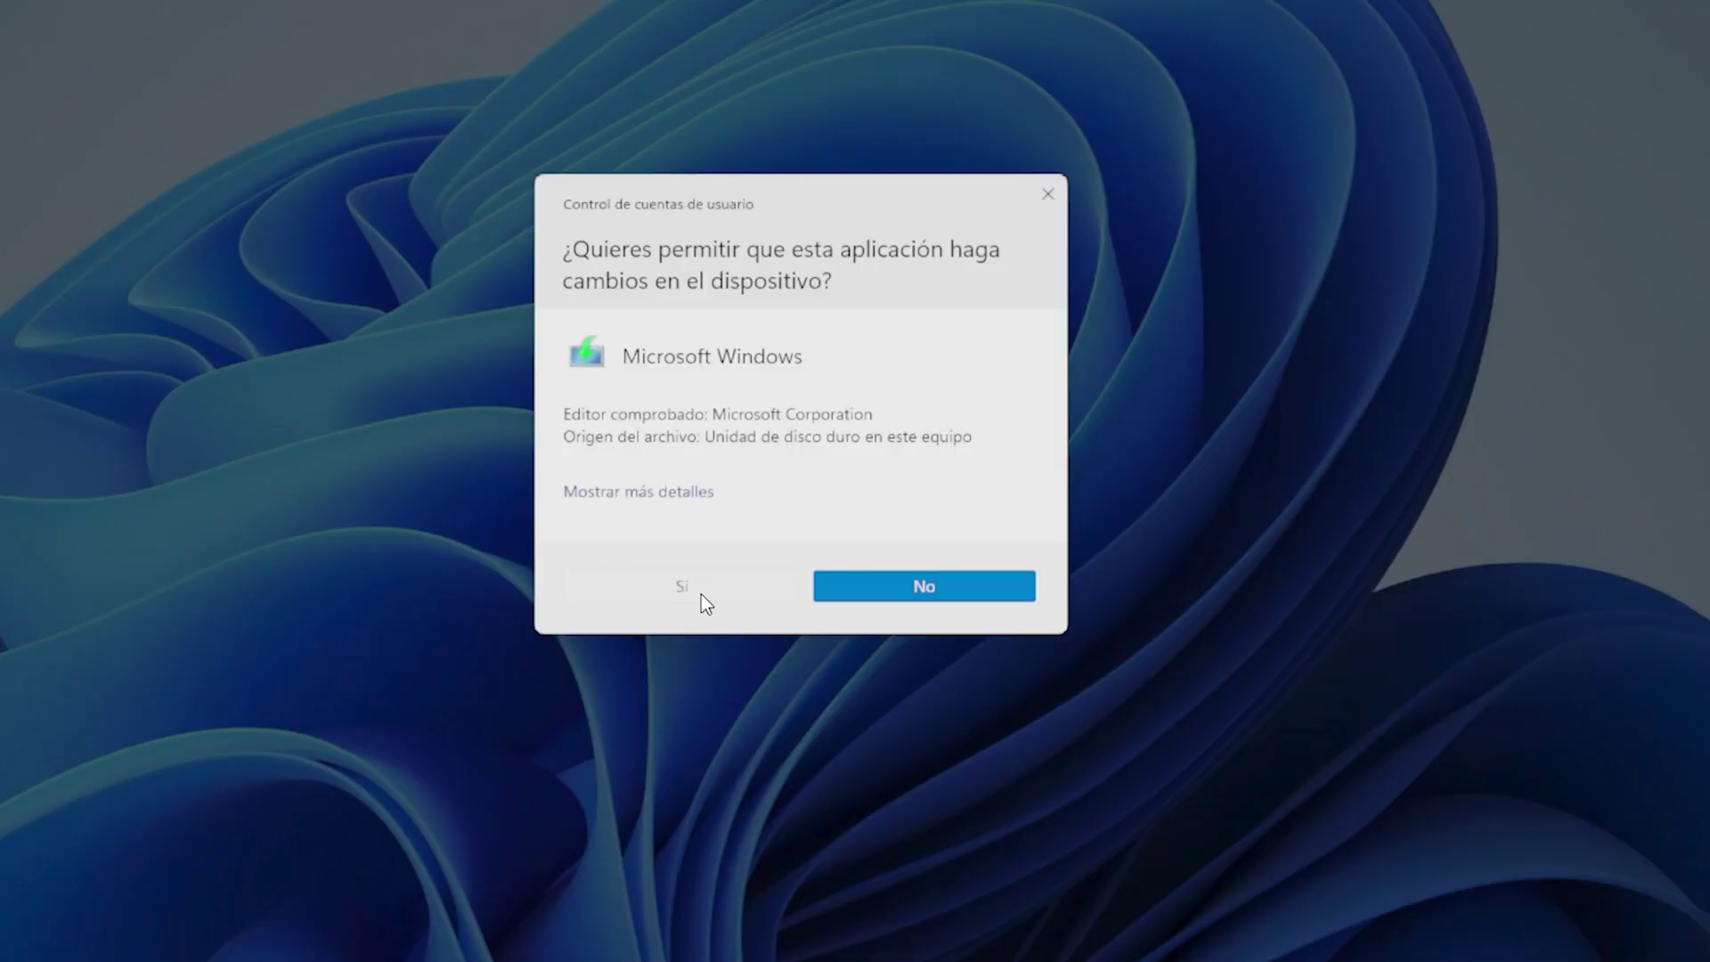
{"action": "left_click", "coordinate": [702, 595]}
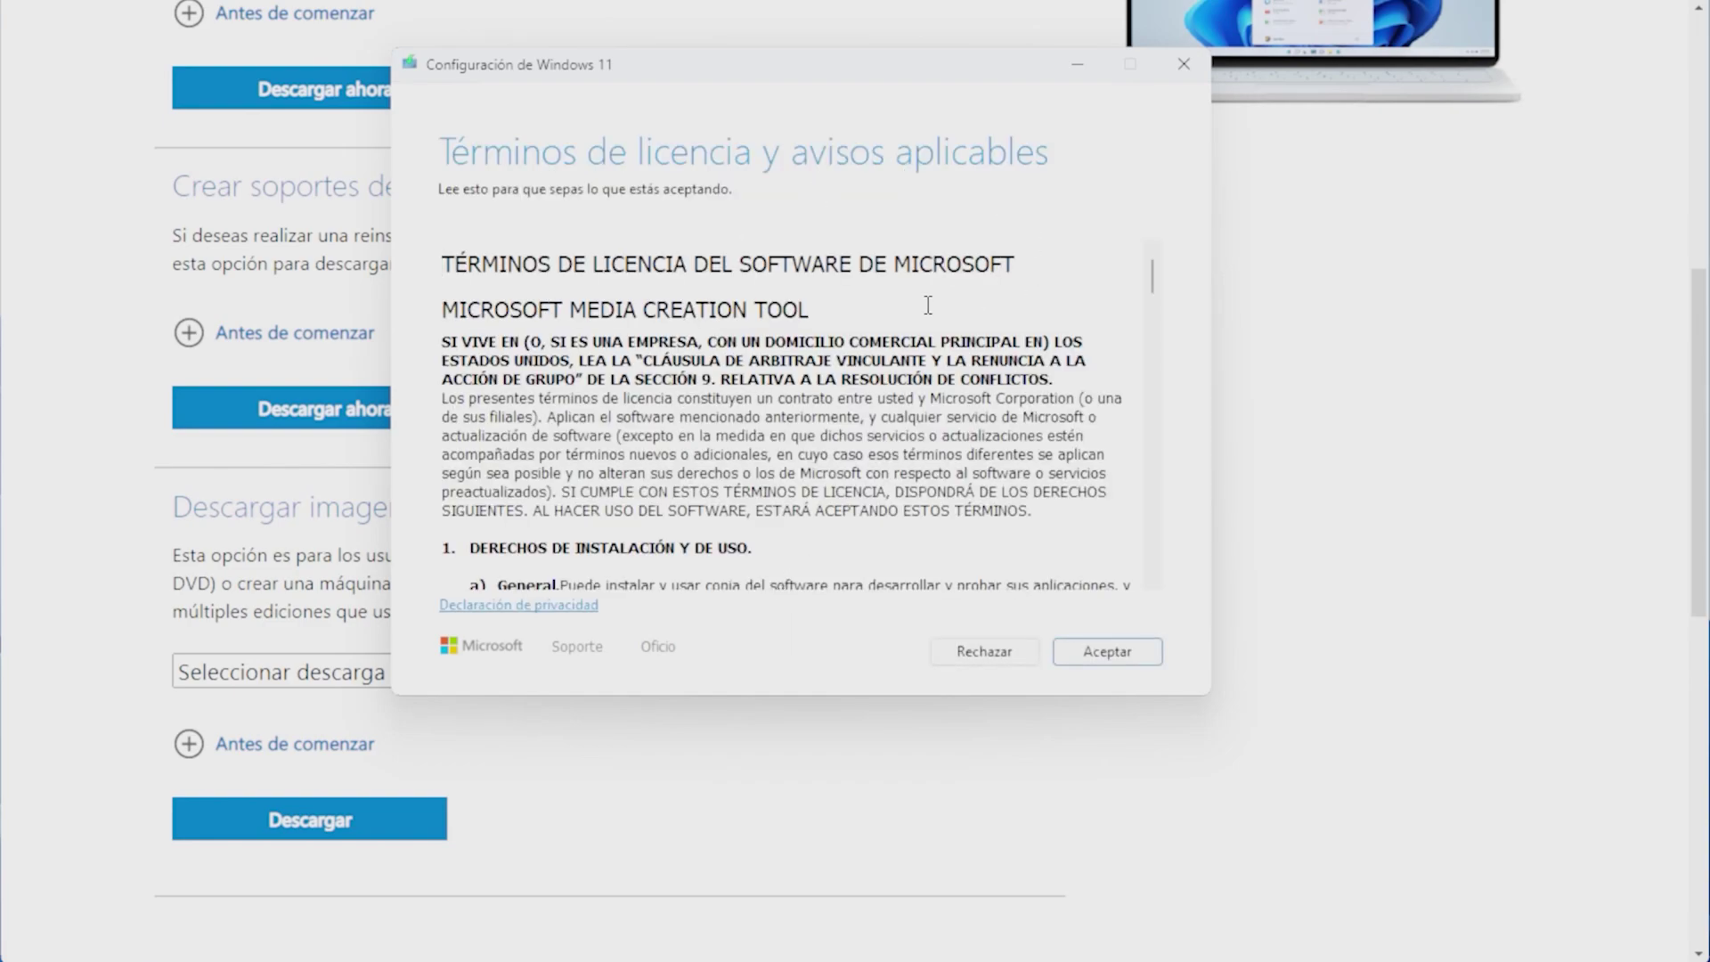
Step: Accept the media creation tool's licence terms and continue with the recommended language and edition for this PC
{"action": "scroll", "coordinate": [970, 395], "scroll_direction": "down", "scroll_amount": 3}
{"action": "scroll", "coordinate": [970, 396], "scroll_direction": "down", "scroll_amount": 10}
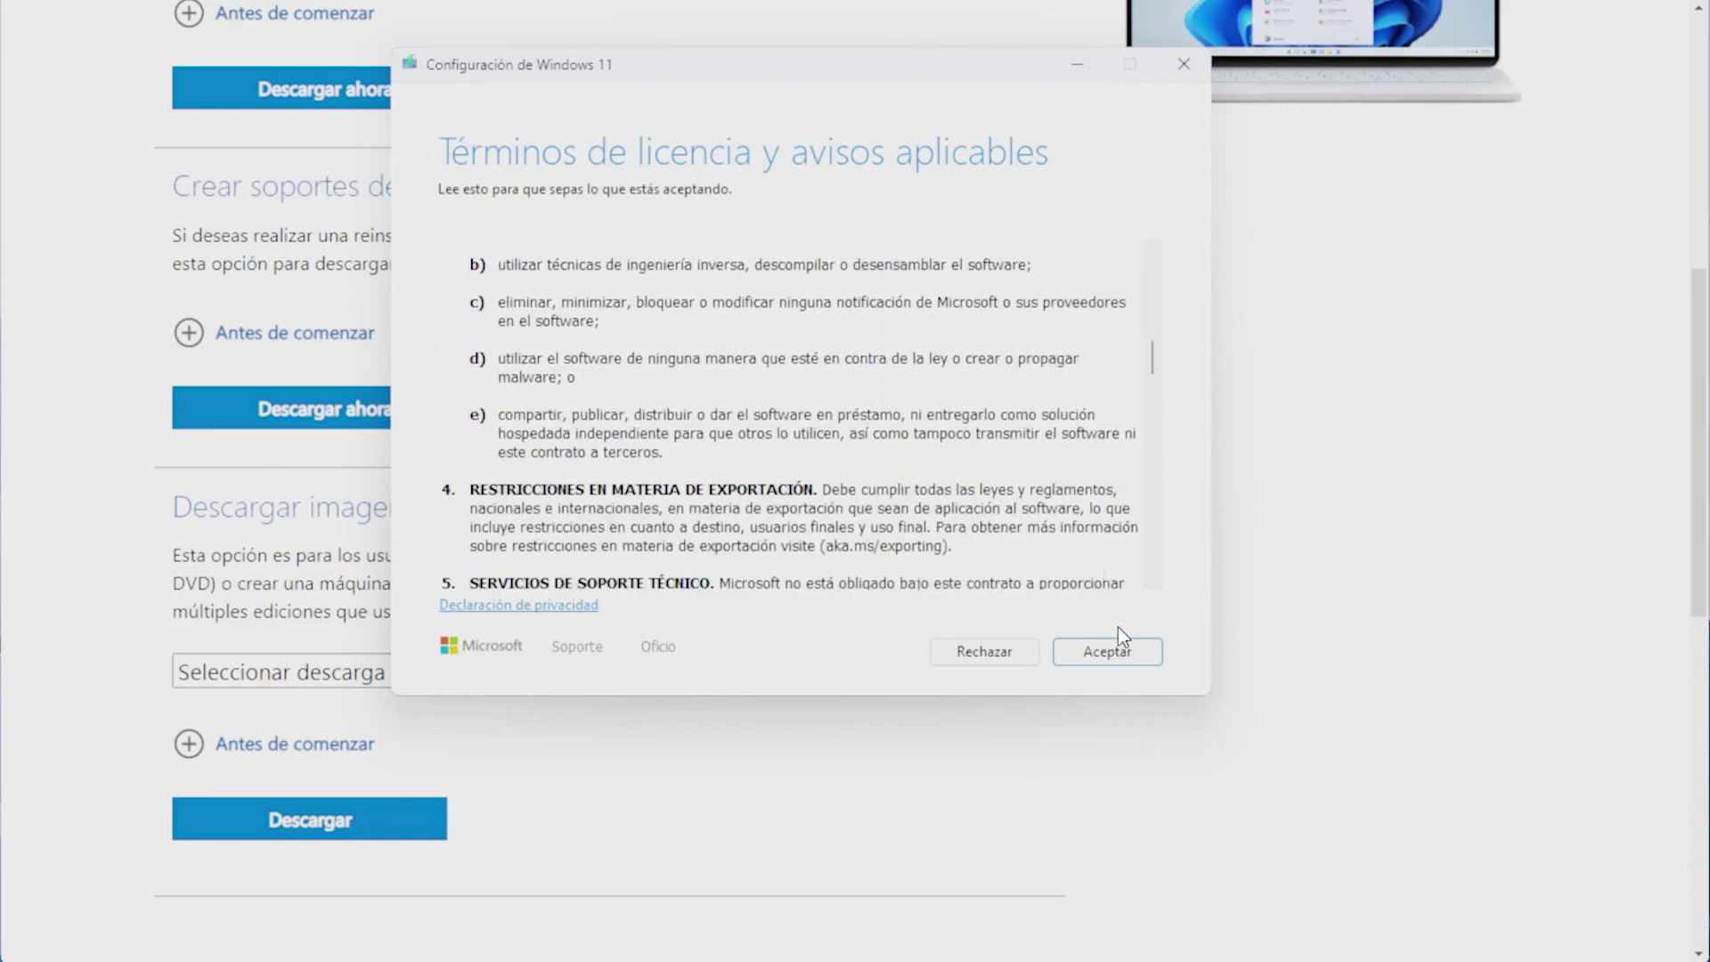
{"action": "left_click", "coordinate": [1090, 653]}
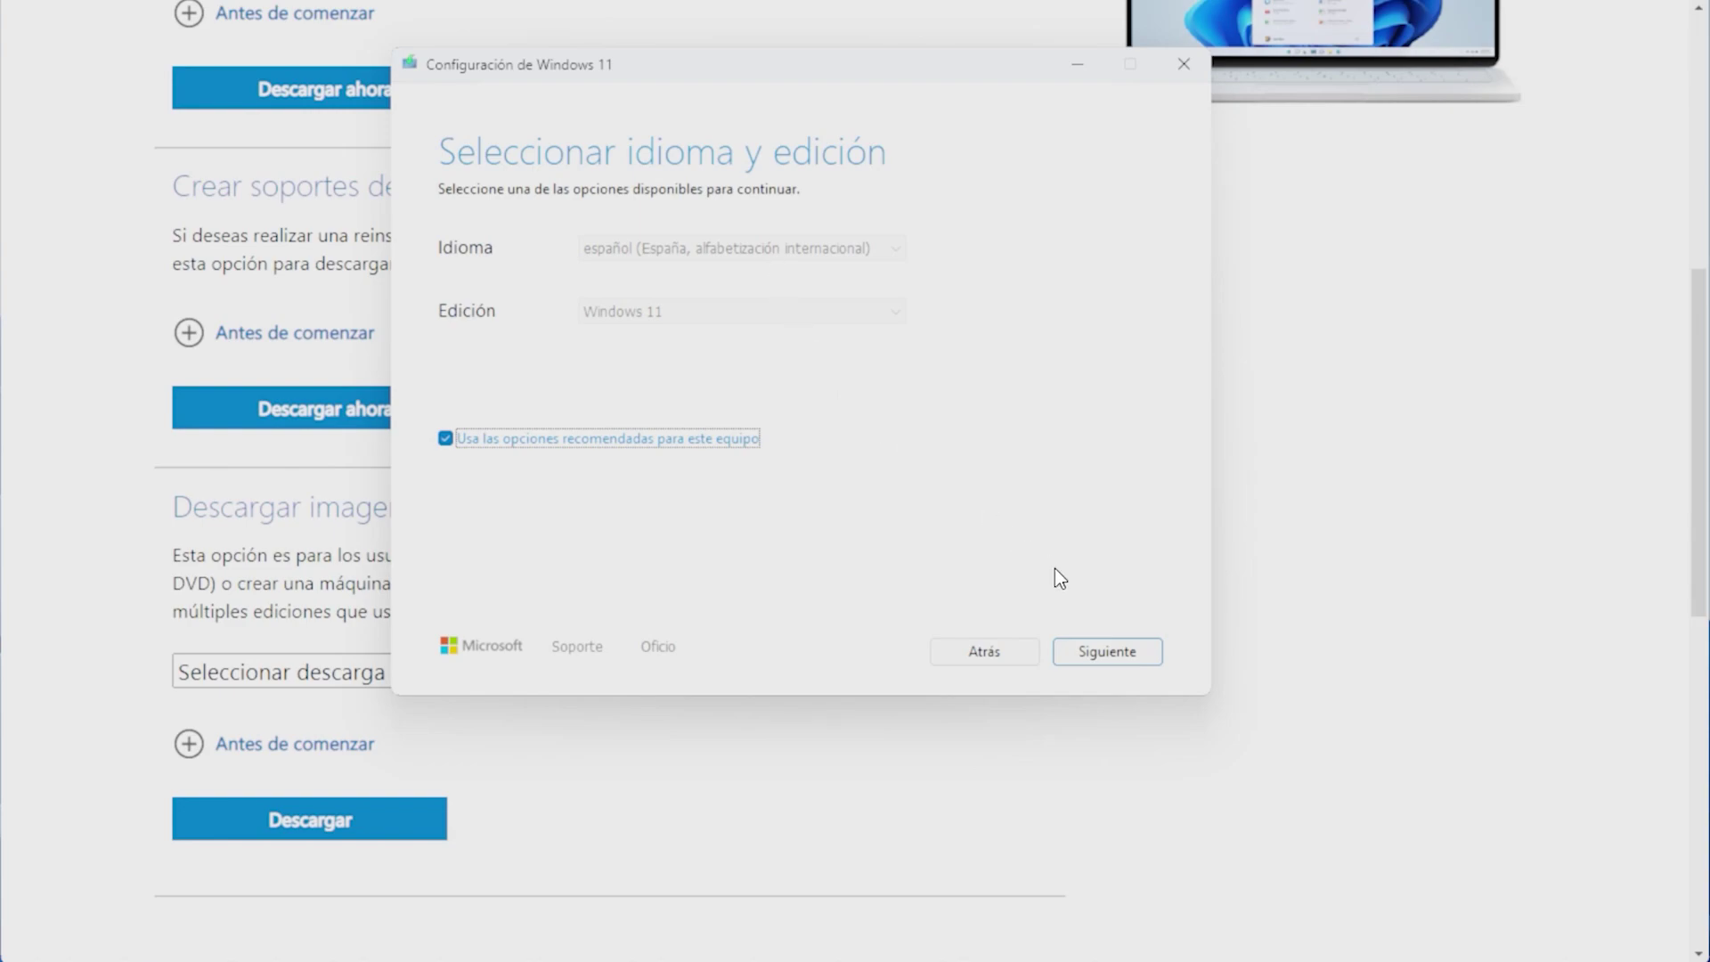
{"action": "left_click", "coordinate": [1113, 652]}
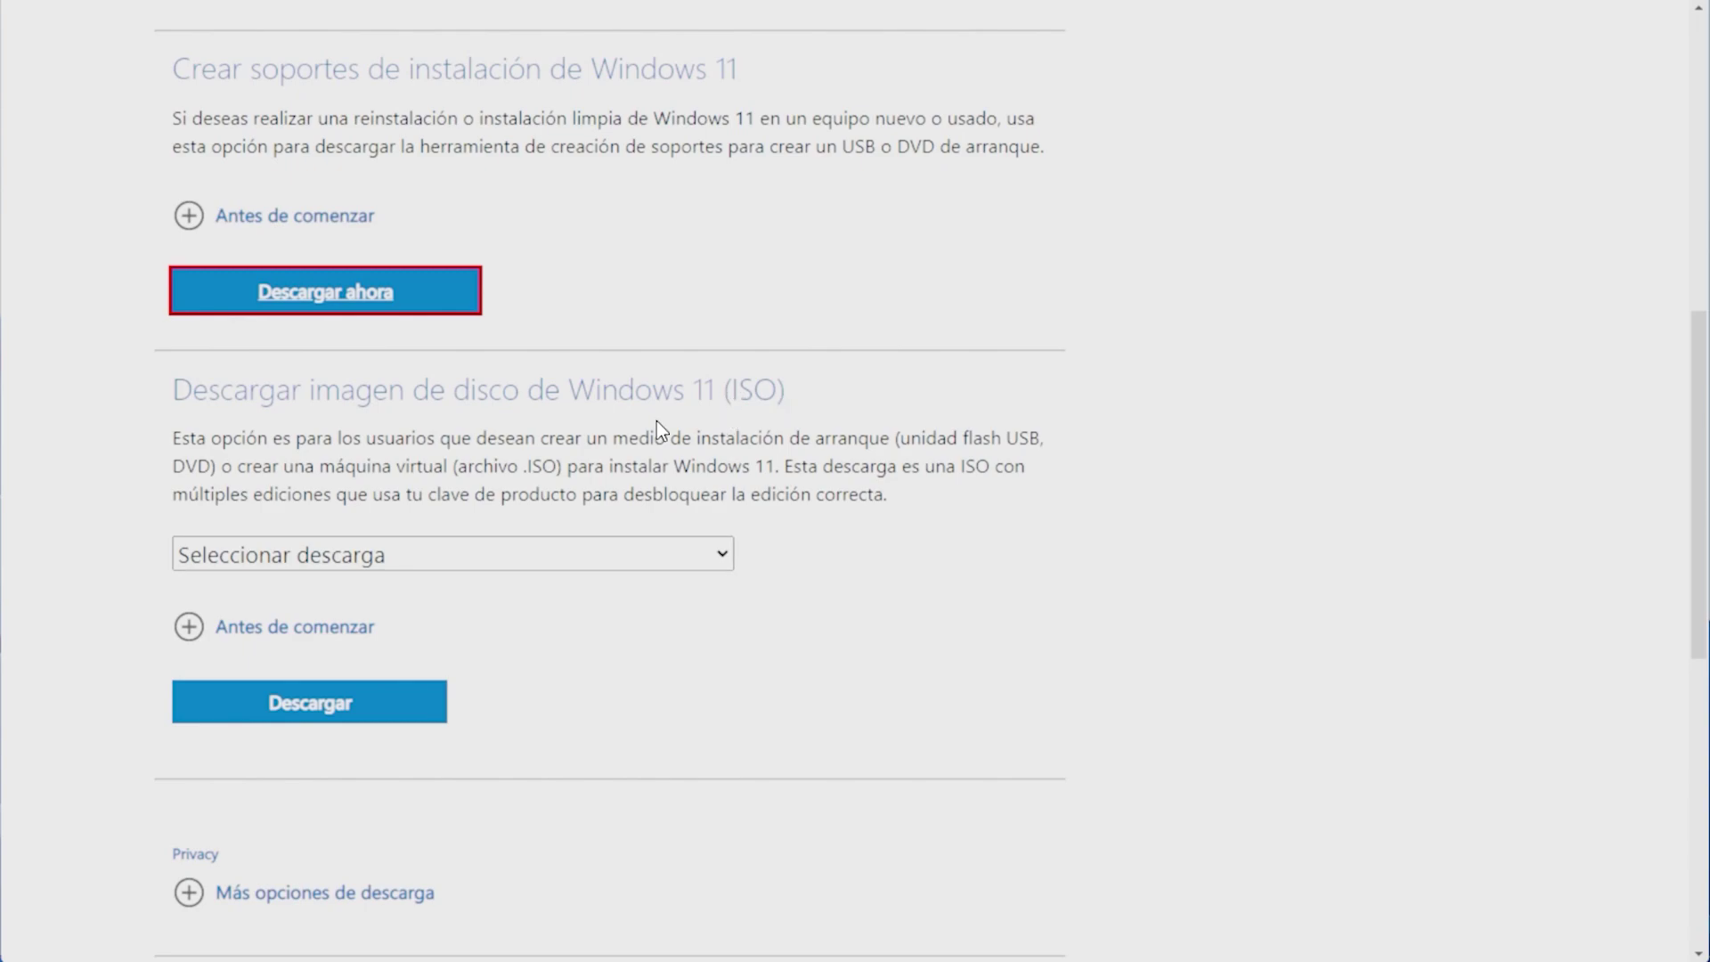
Step: Select Windows 11 (multi-edition ISO) as the disk image and request its download
{"action": "left_click", "coordinate": [463, 554]}
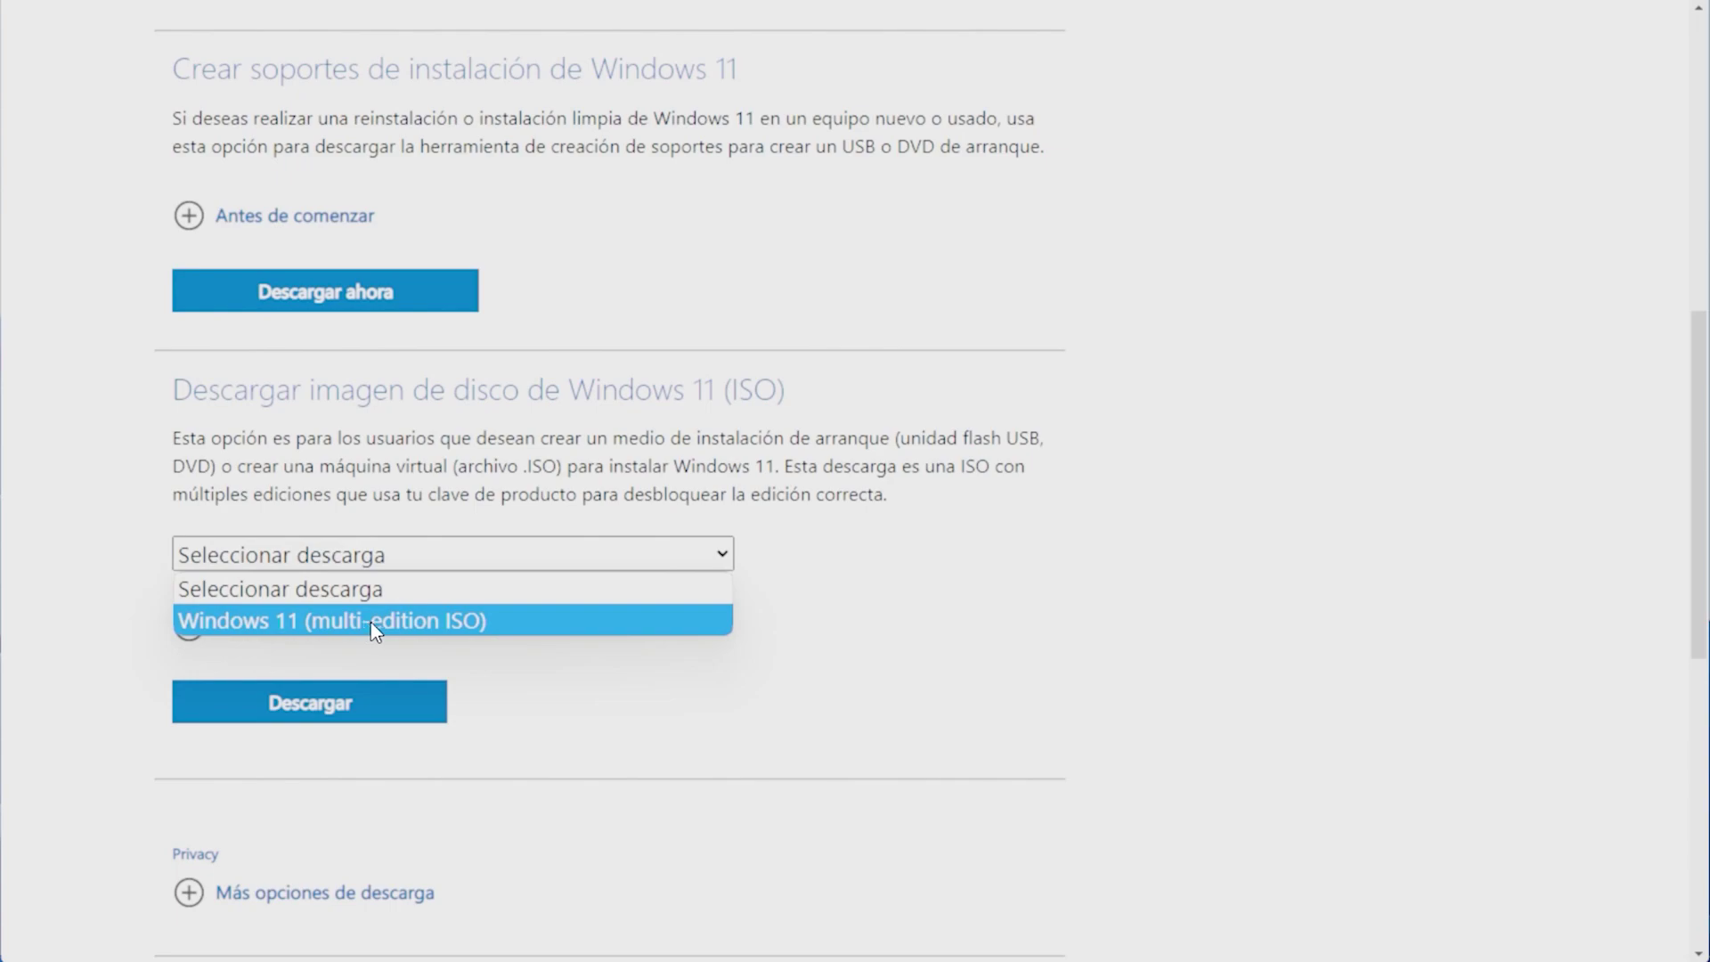
{"action": "left_click", "coordinate": [415, 622]}
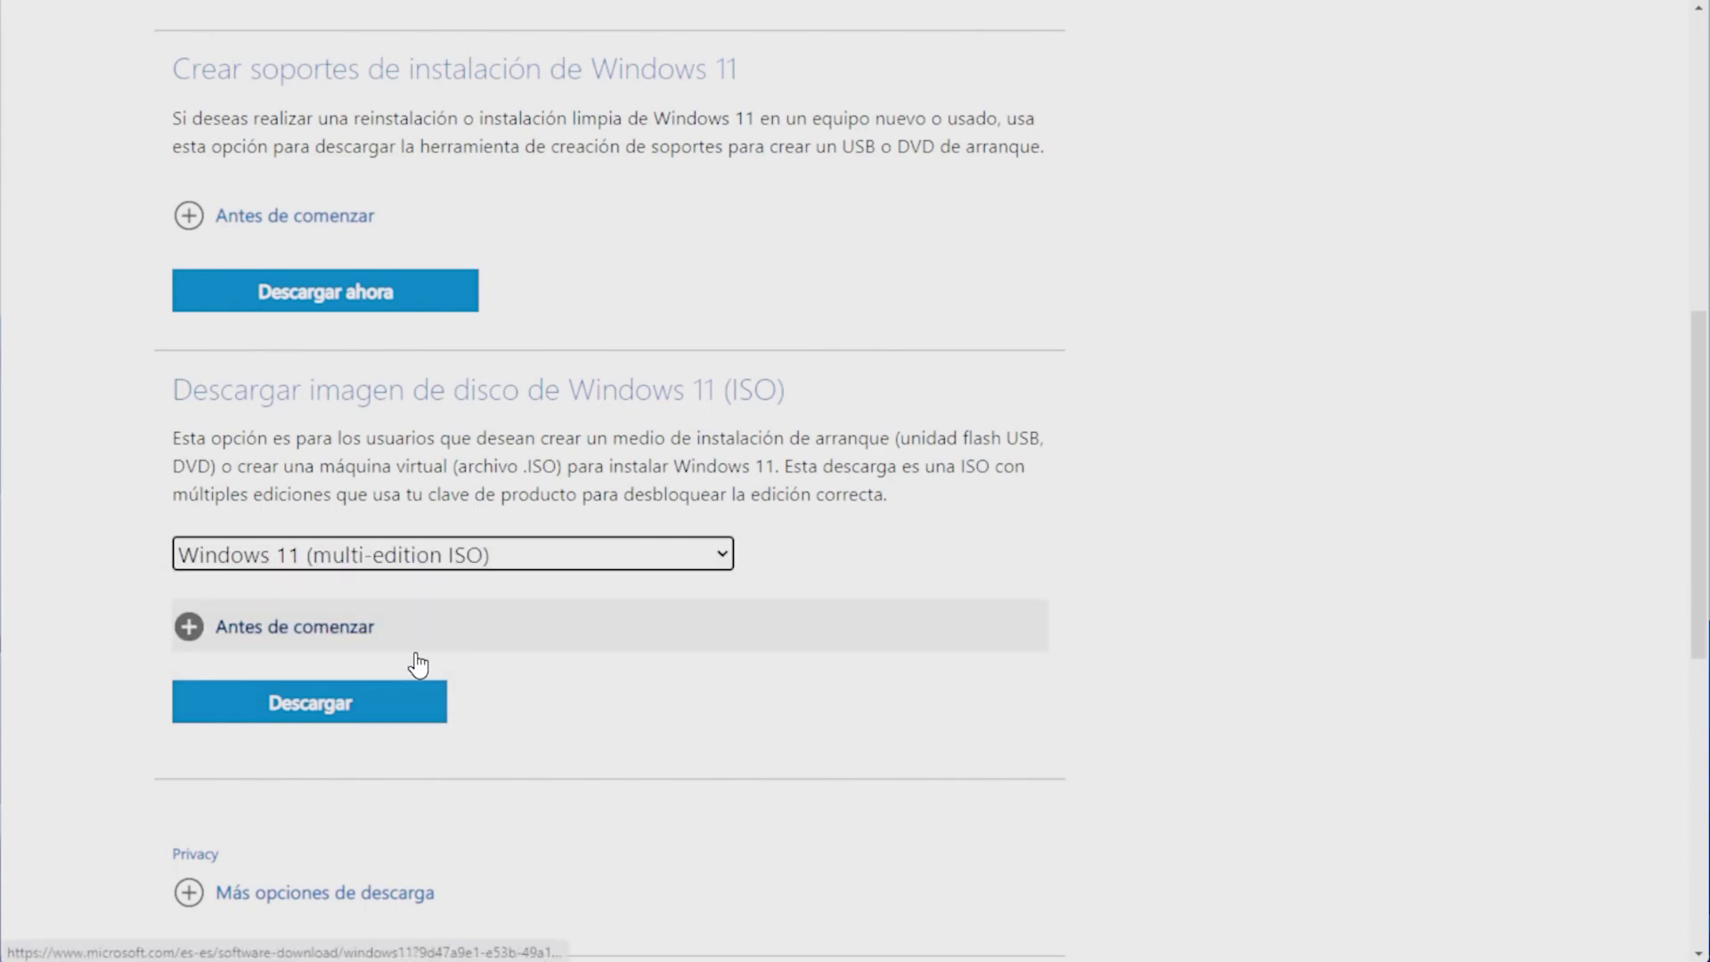
{"action": "left_click", "coordinate": [327, 706]}
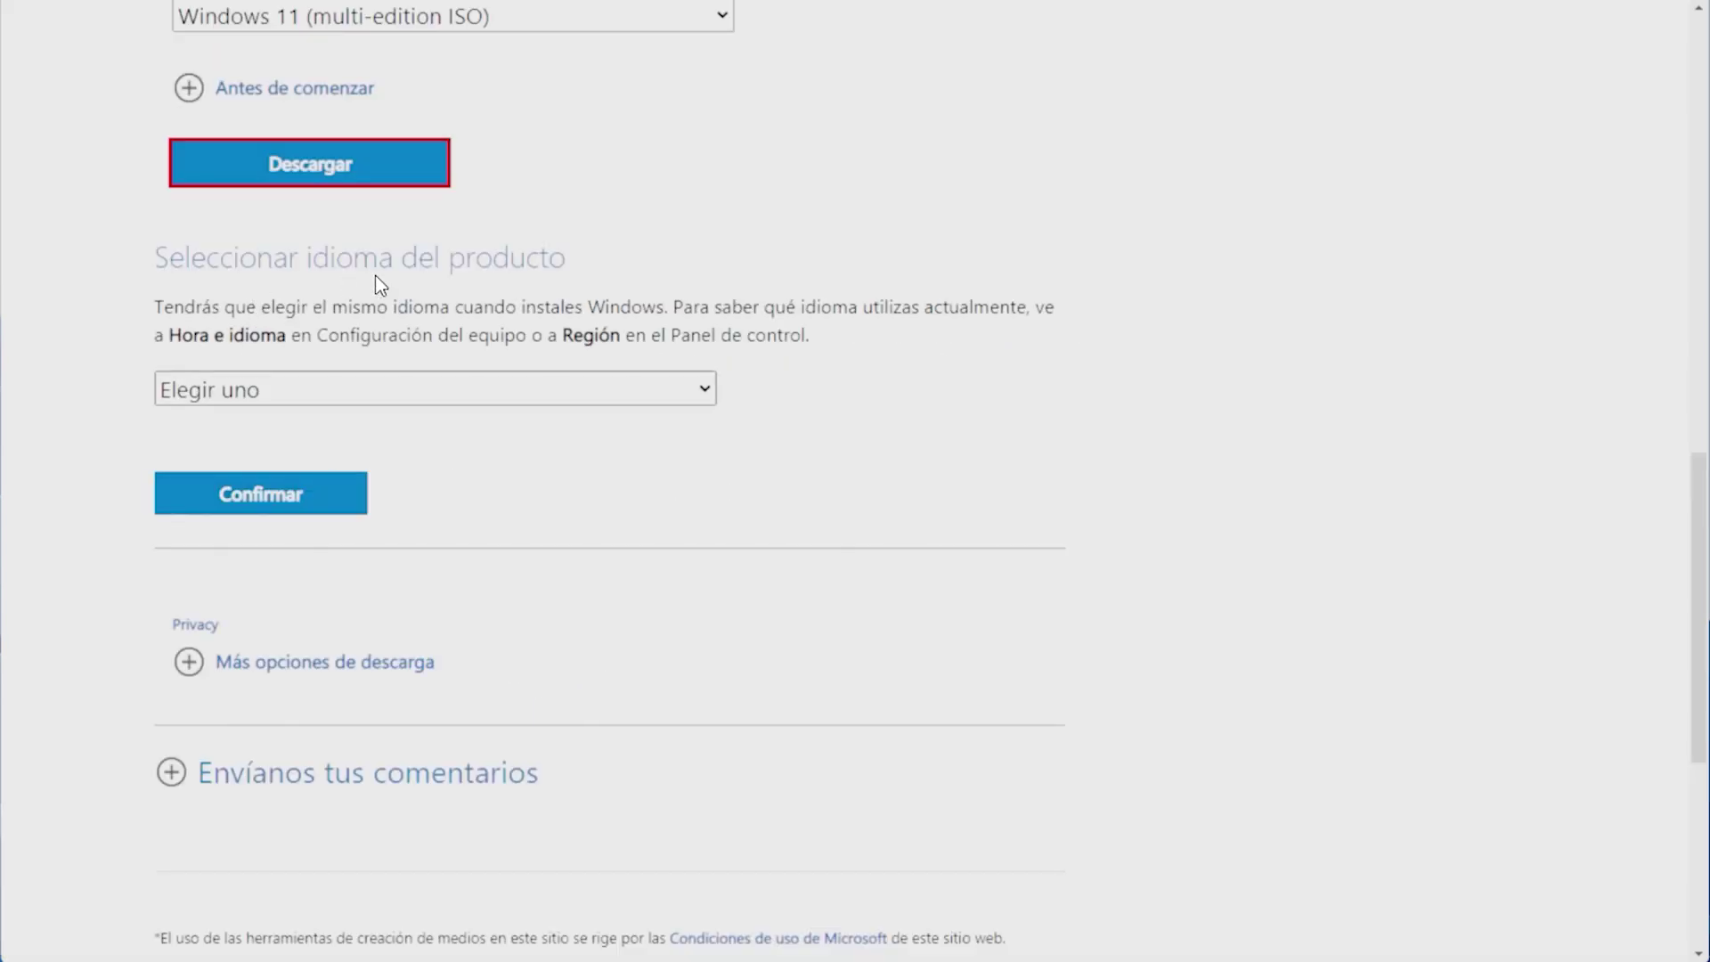
Step: Choose Español as the product language for the ISO and confirm the selection
{"action": "left_click", "coordinate": [504, 388]}
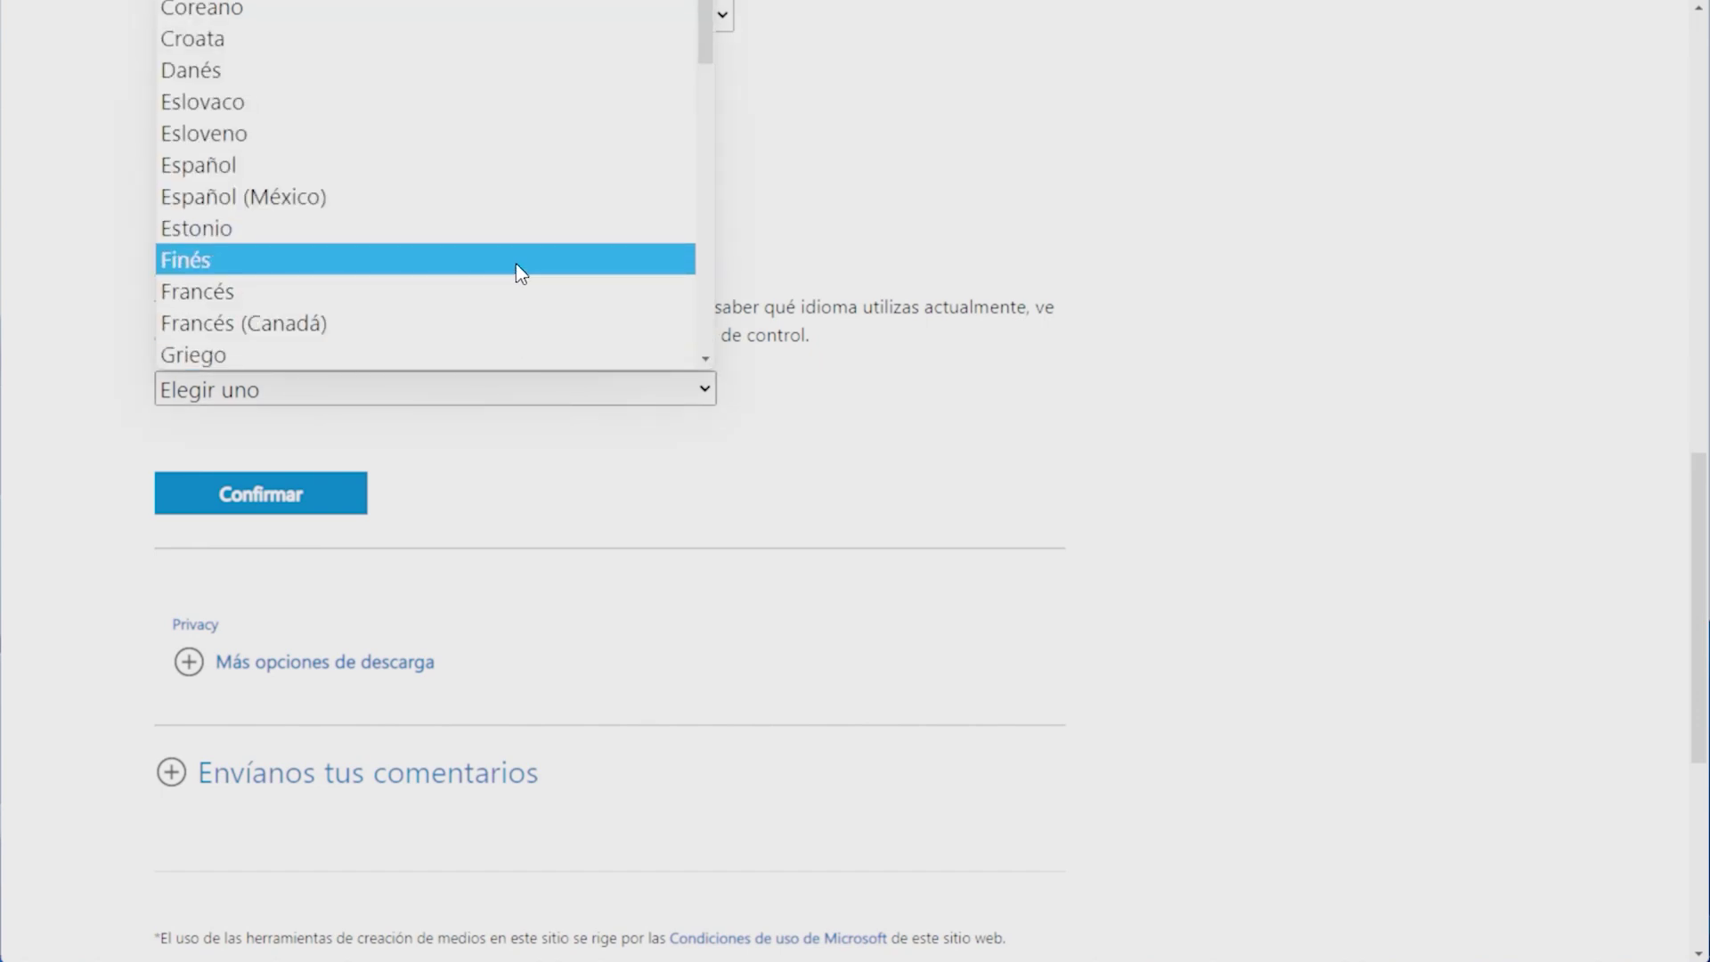
{"action": "scroll", "coordinate": [469, 134], "scroll_direction": "down", "scroll_amount": 5}
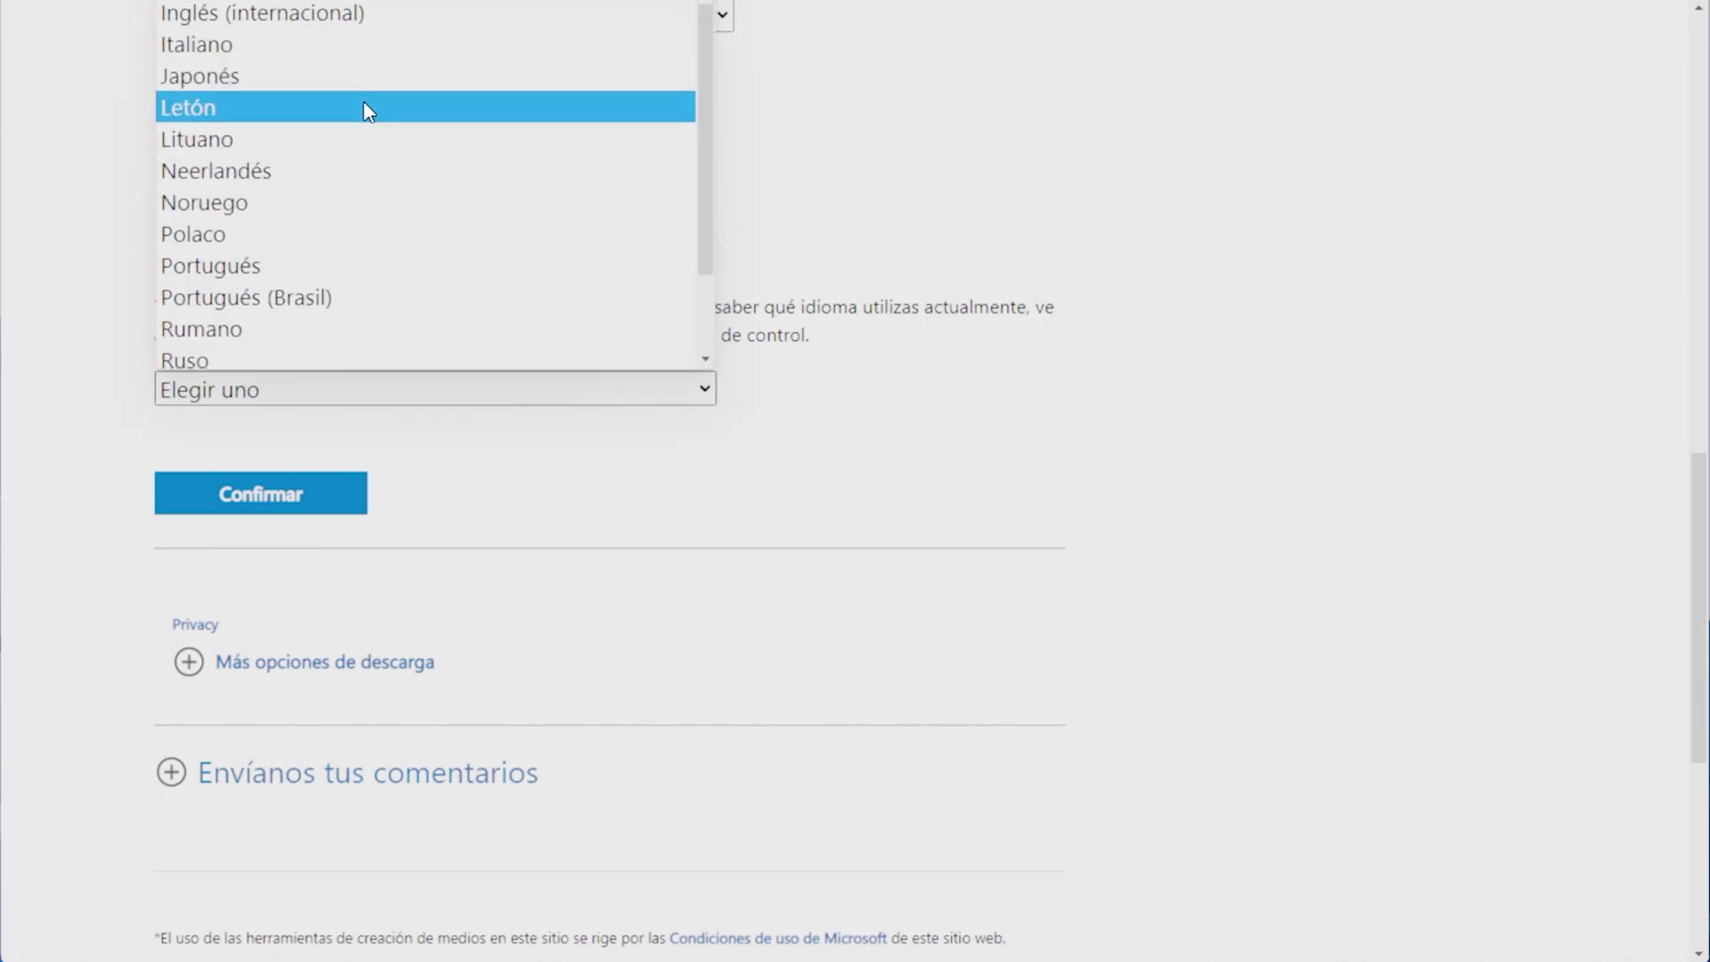
{"action": "scroll", "coordinate": [366, 108], "scroll_direction": "up", "scroll_amount": 5}
{"action": "left_click", "coordinate": [294, 166]}
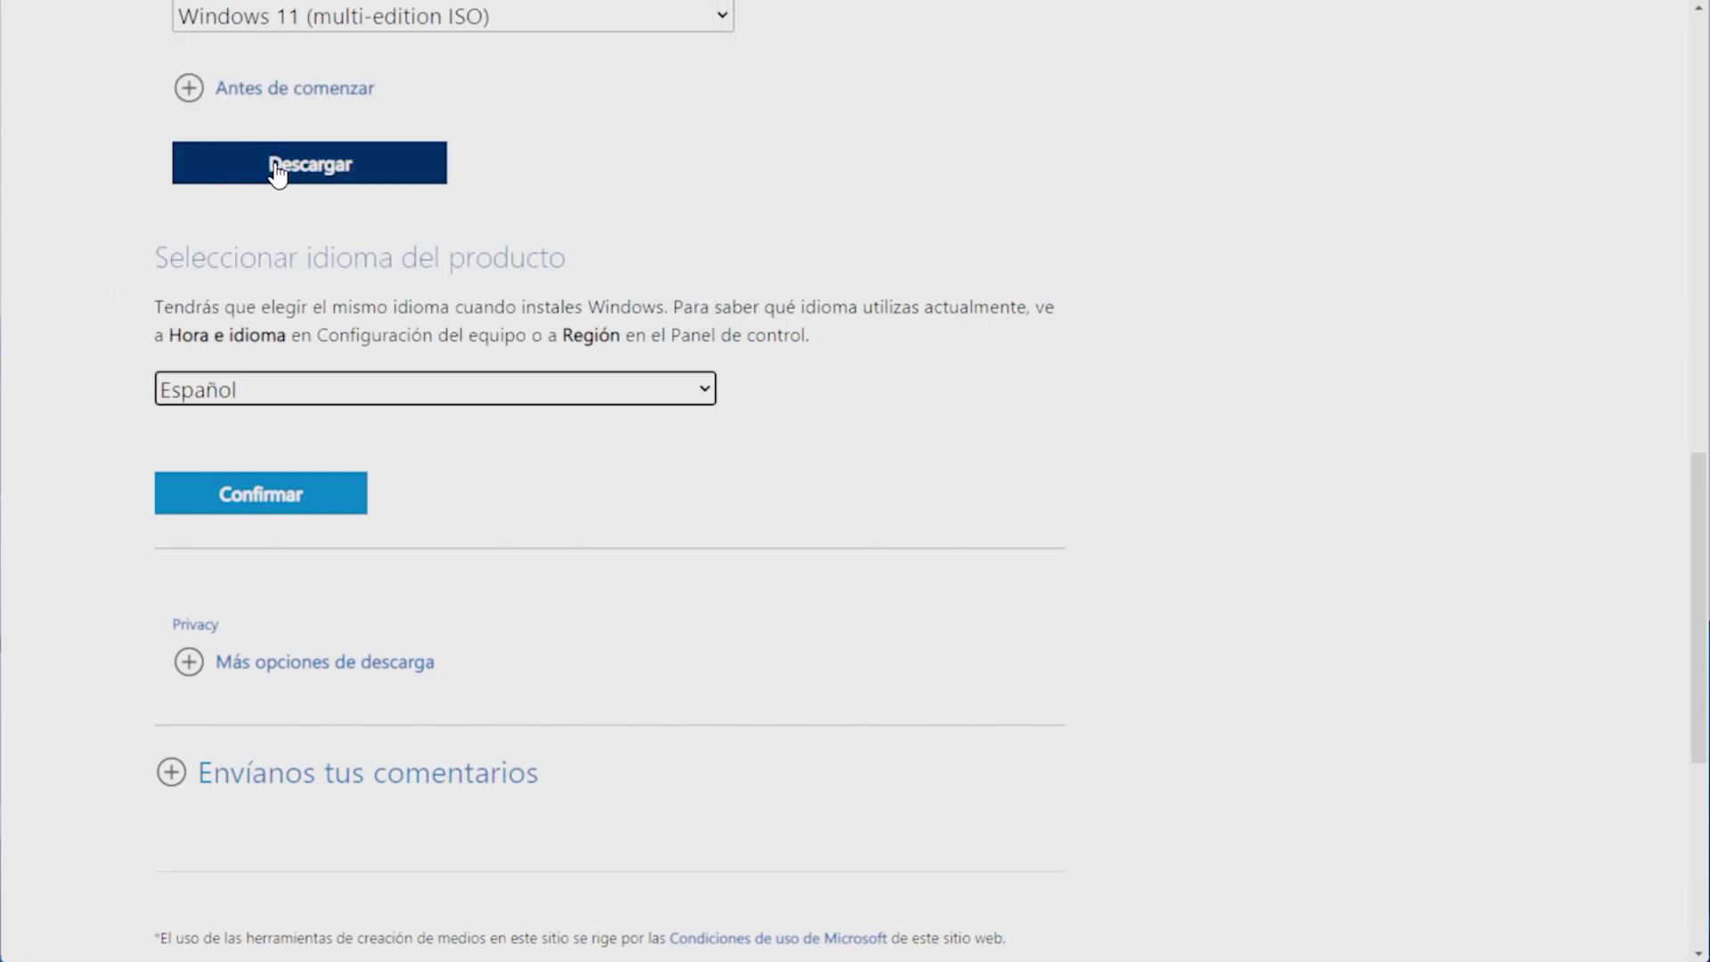
{"action": "left_click", "coordinate": [328, 519]}
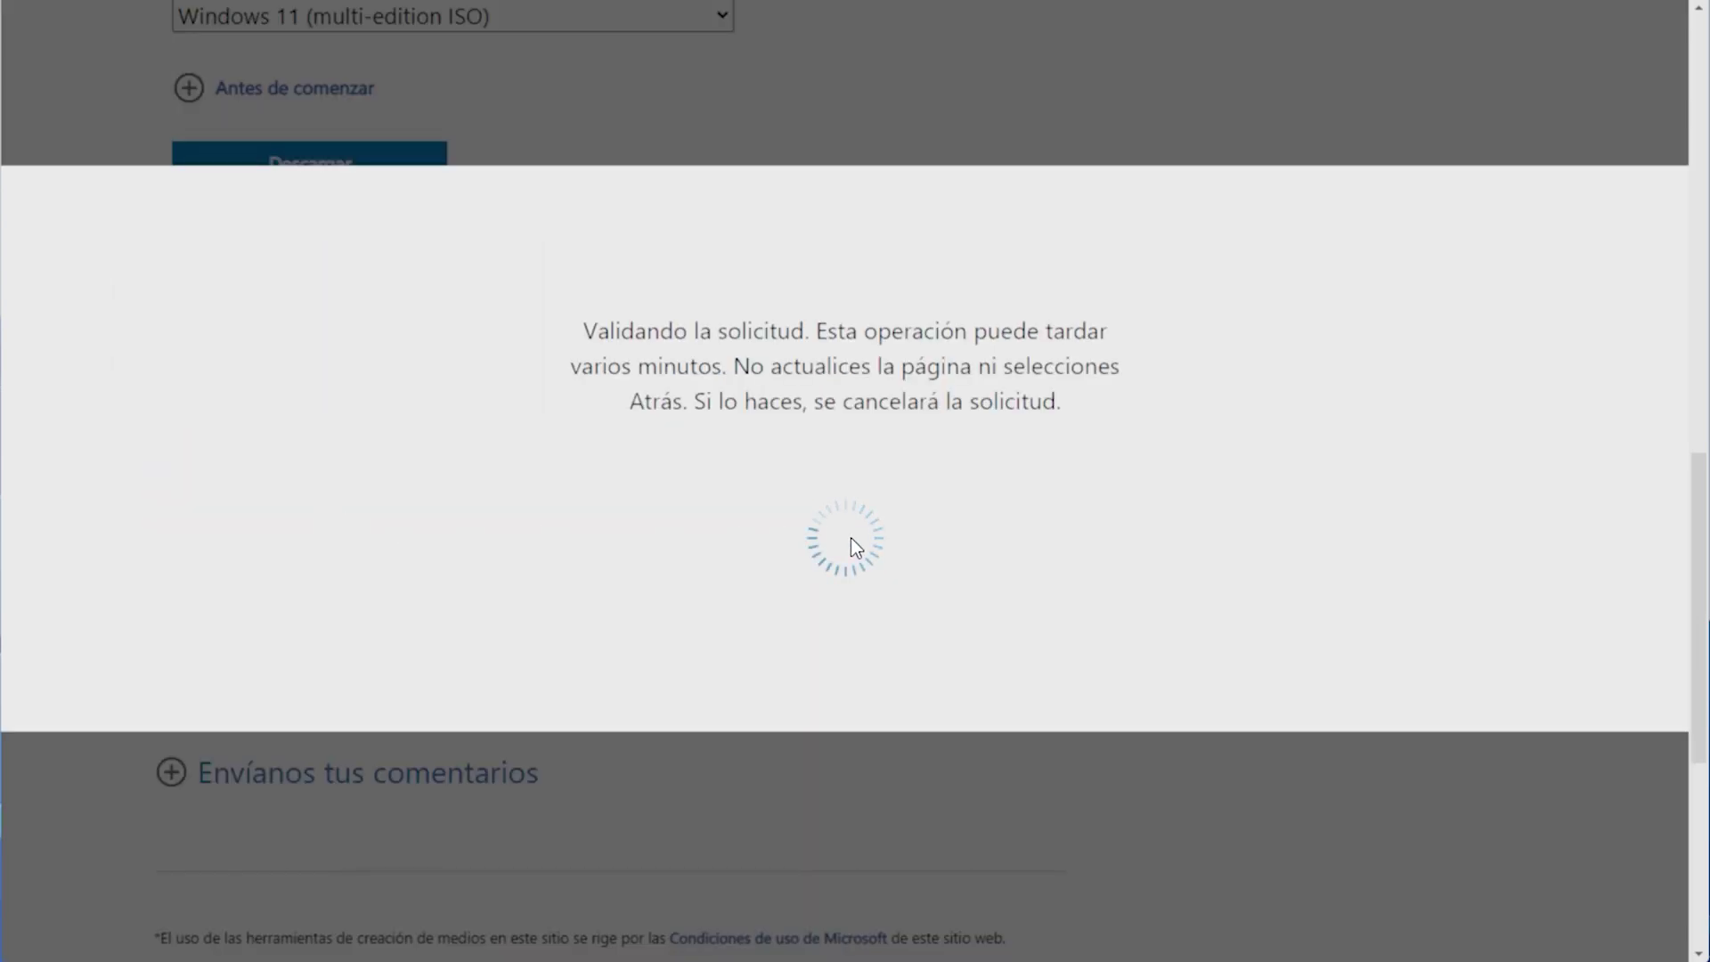
{"action": "scroll", "coordinate": [852, 546], "scroll_direction": "down", "scroll_amount": 3}
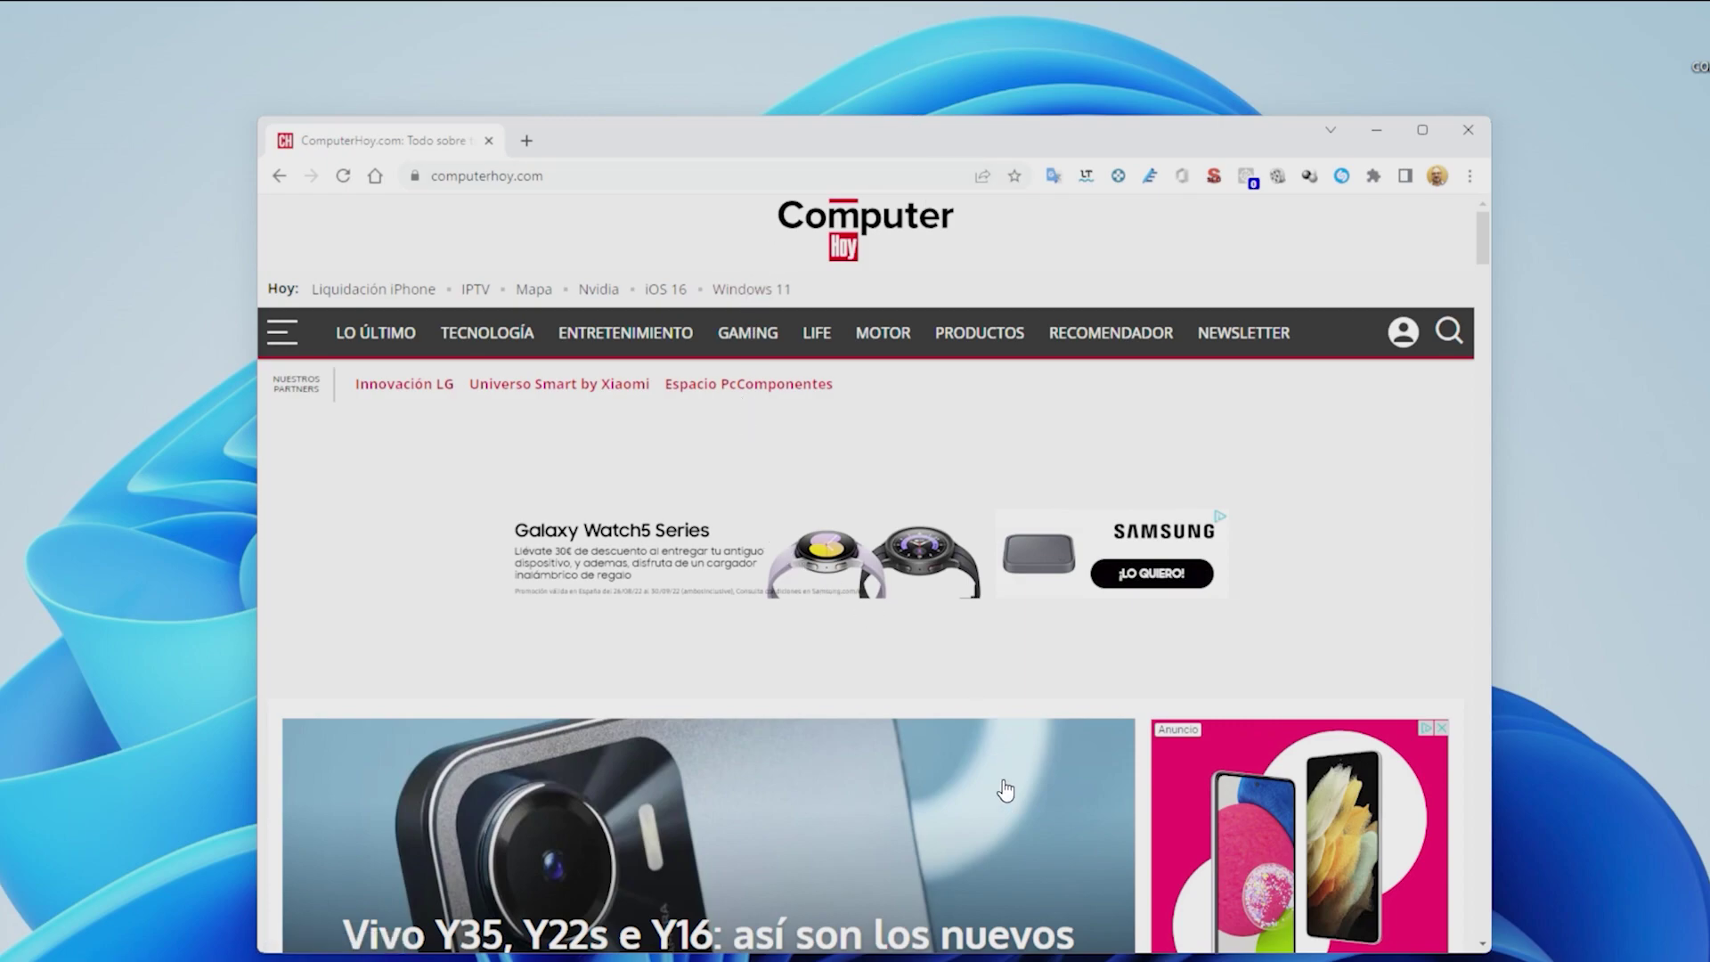
Step: Snap the browser window into the middle of the three-equal-column layout, then into the wide centre column of the narrow-sided layout
{"action": "mouse_move", "coordinate": [980, 137]}
{"action": "left_mouse_down"}
{"action": "mouse_move", "coordinate": [895, 108]}
{"action": "mouse_move", "coordinate": [970, 148]}
{"action": "left_mouse_up"}
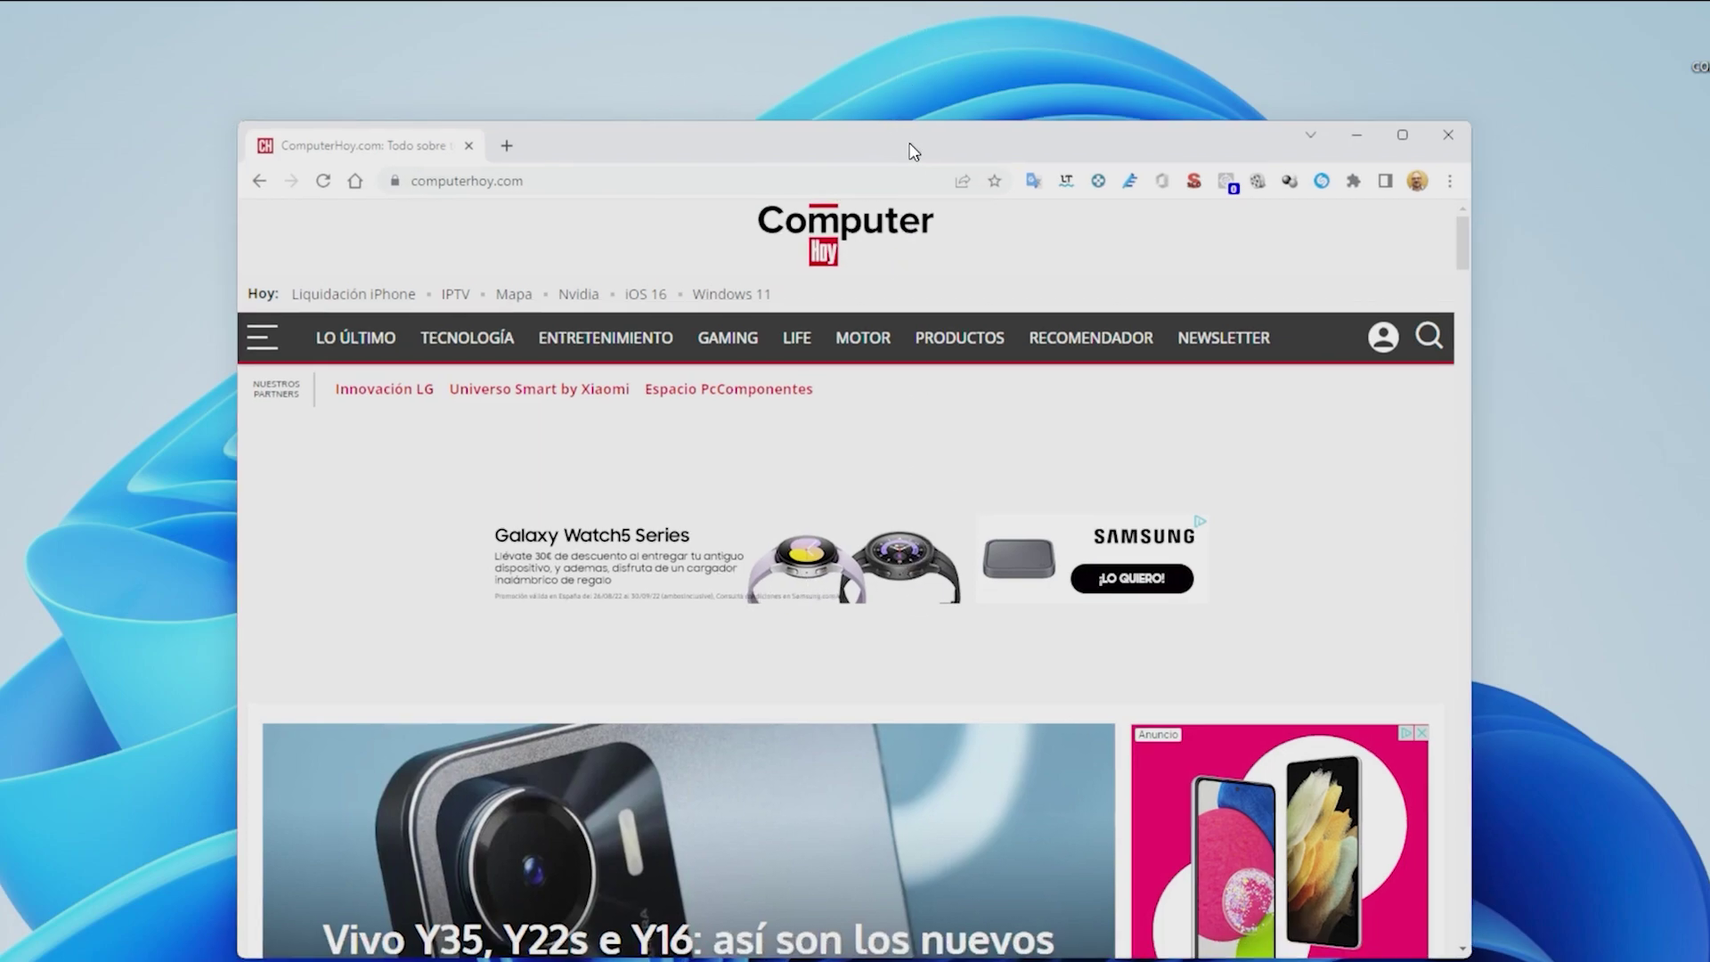
{"action": "left_click_drag", "start_coordinate": [913, 138], "coordinate": [1065, 71]}
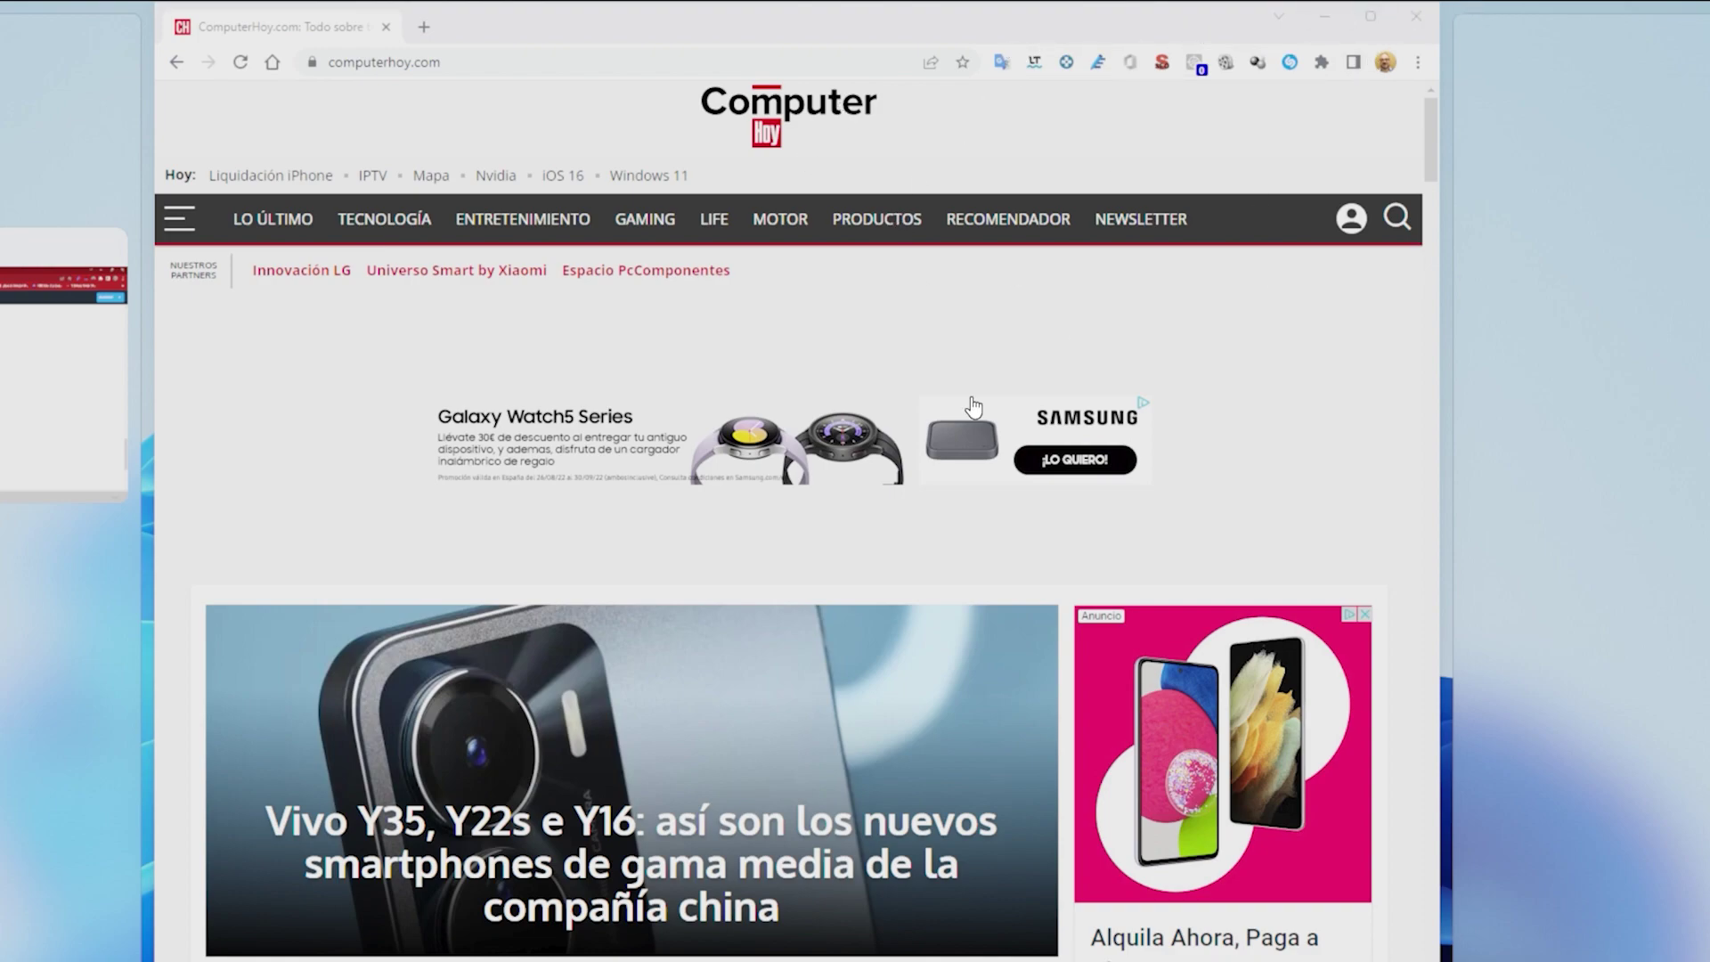
{"action": "mouse_move", "coordinate": [1372, 25]}
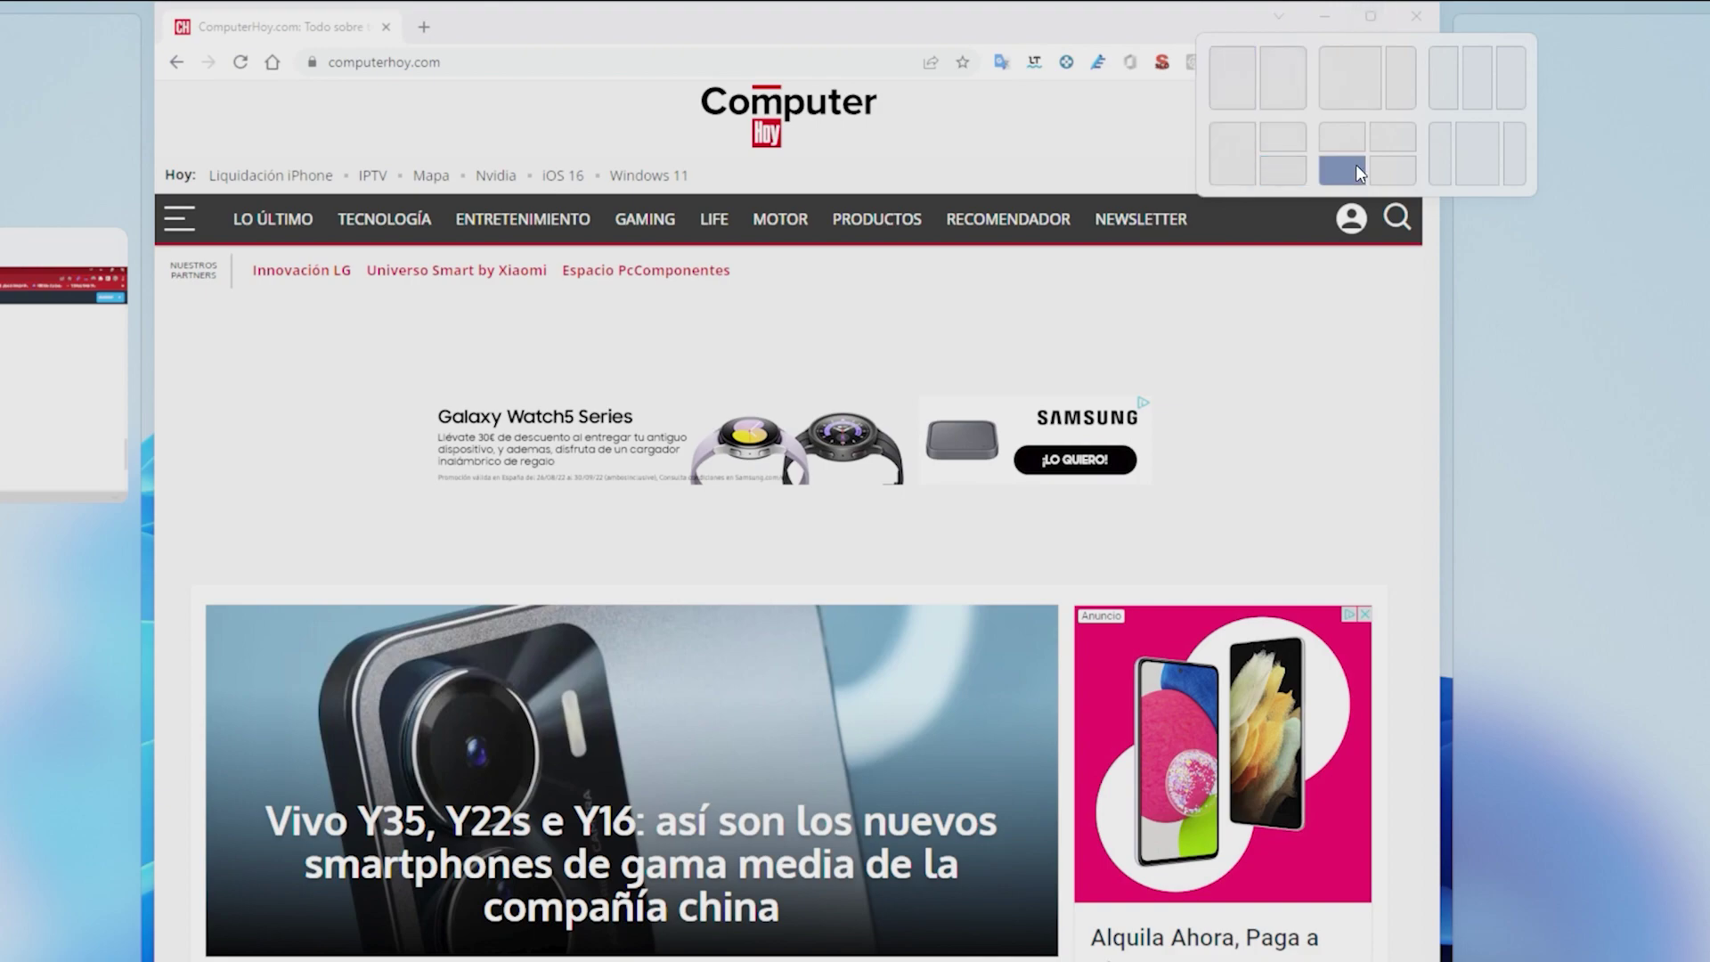
{"action": "left_click", "coordinate": [1474, 81]}
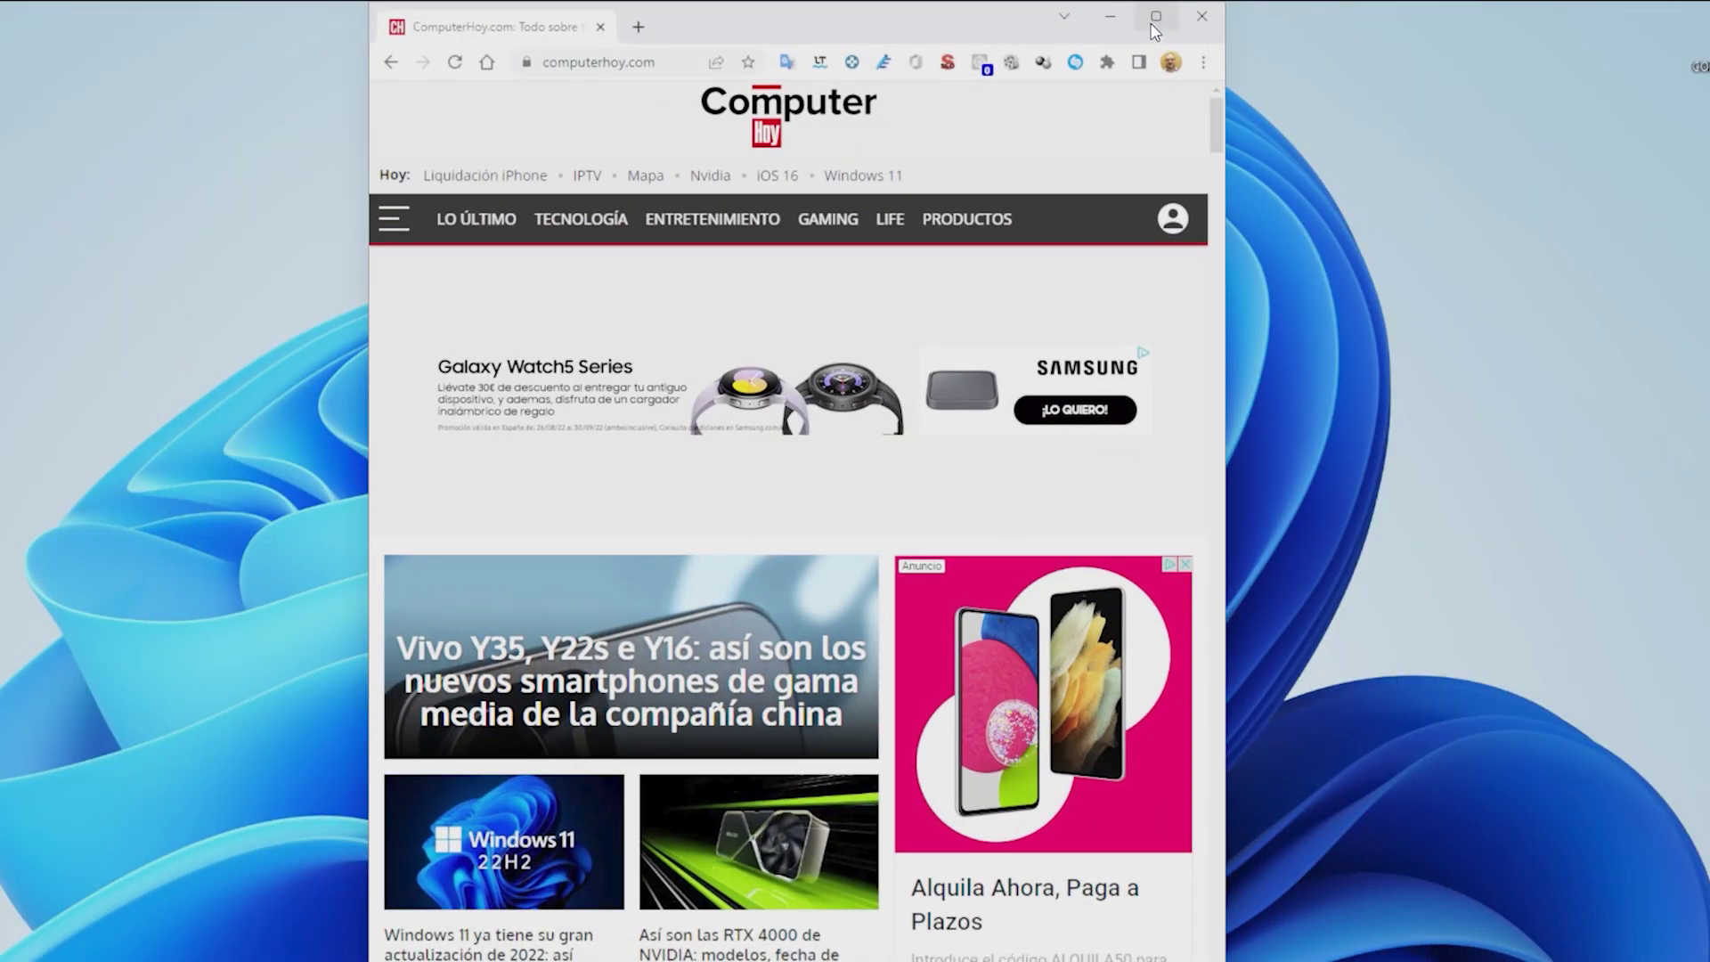
{"action": "mouse_move", "coordinate": [1156, 23]}
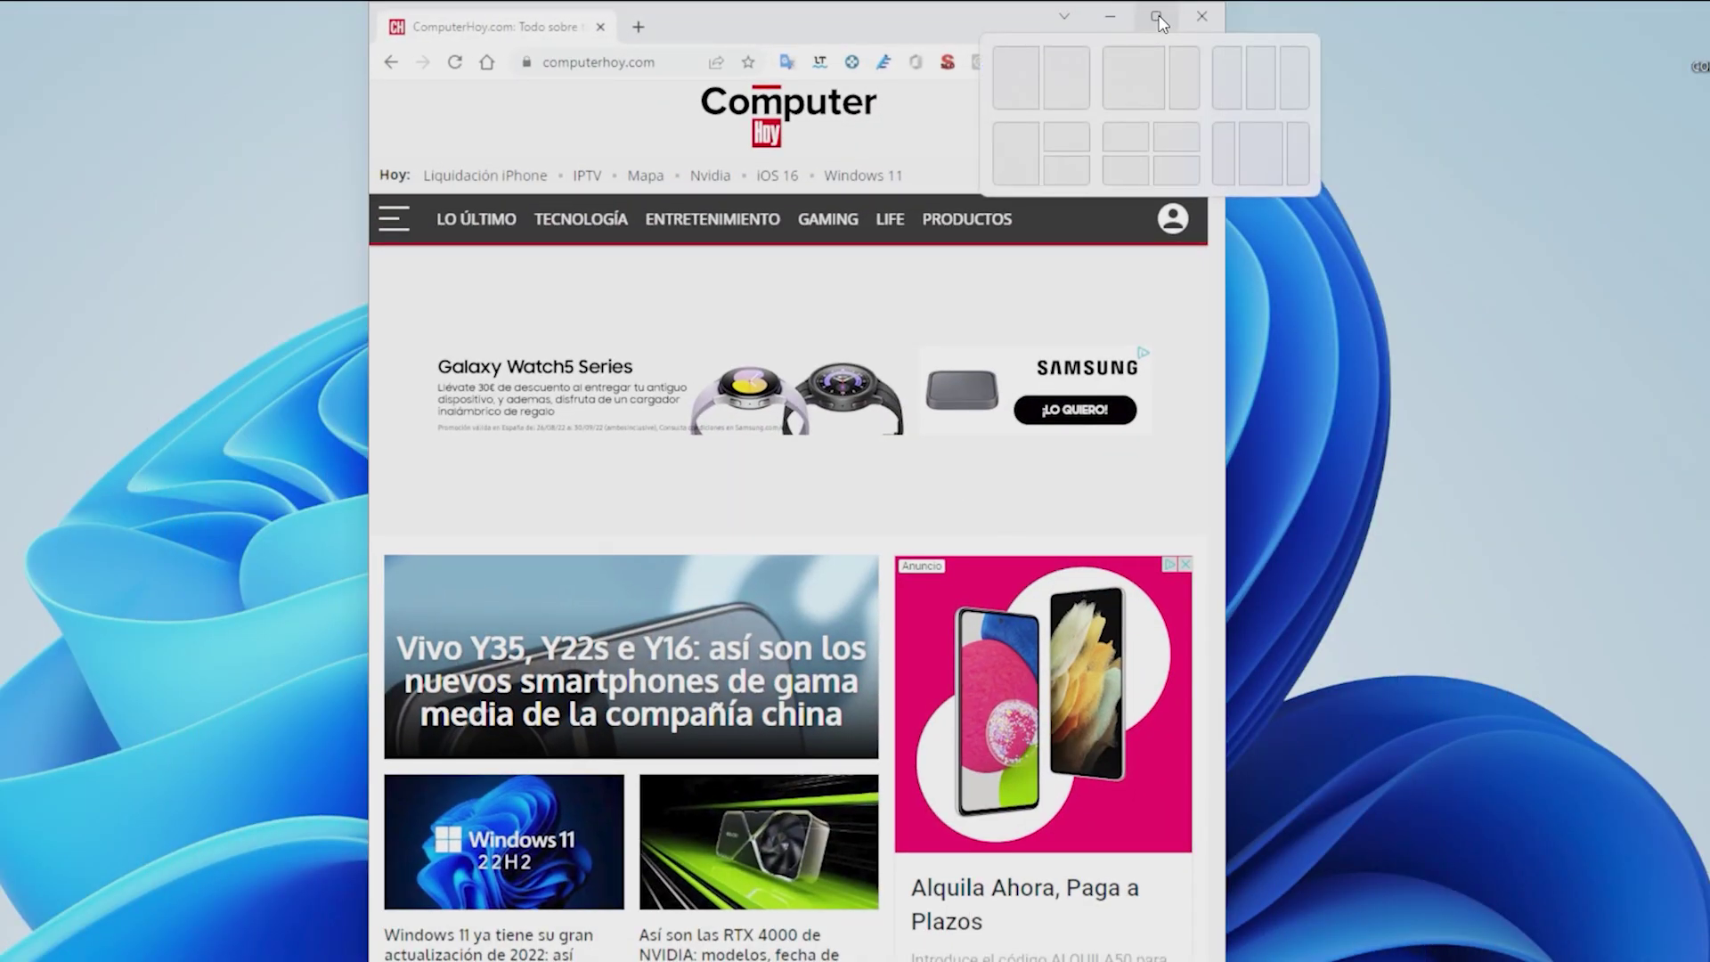
{"action": "left_click", "coordinate": [1264, 153]}
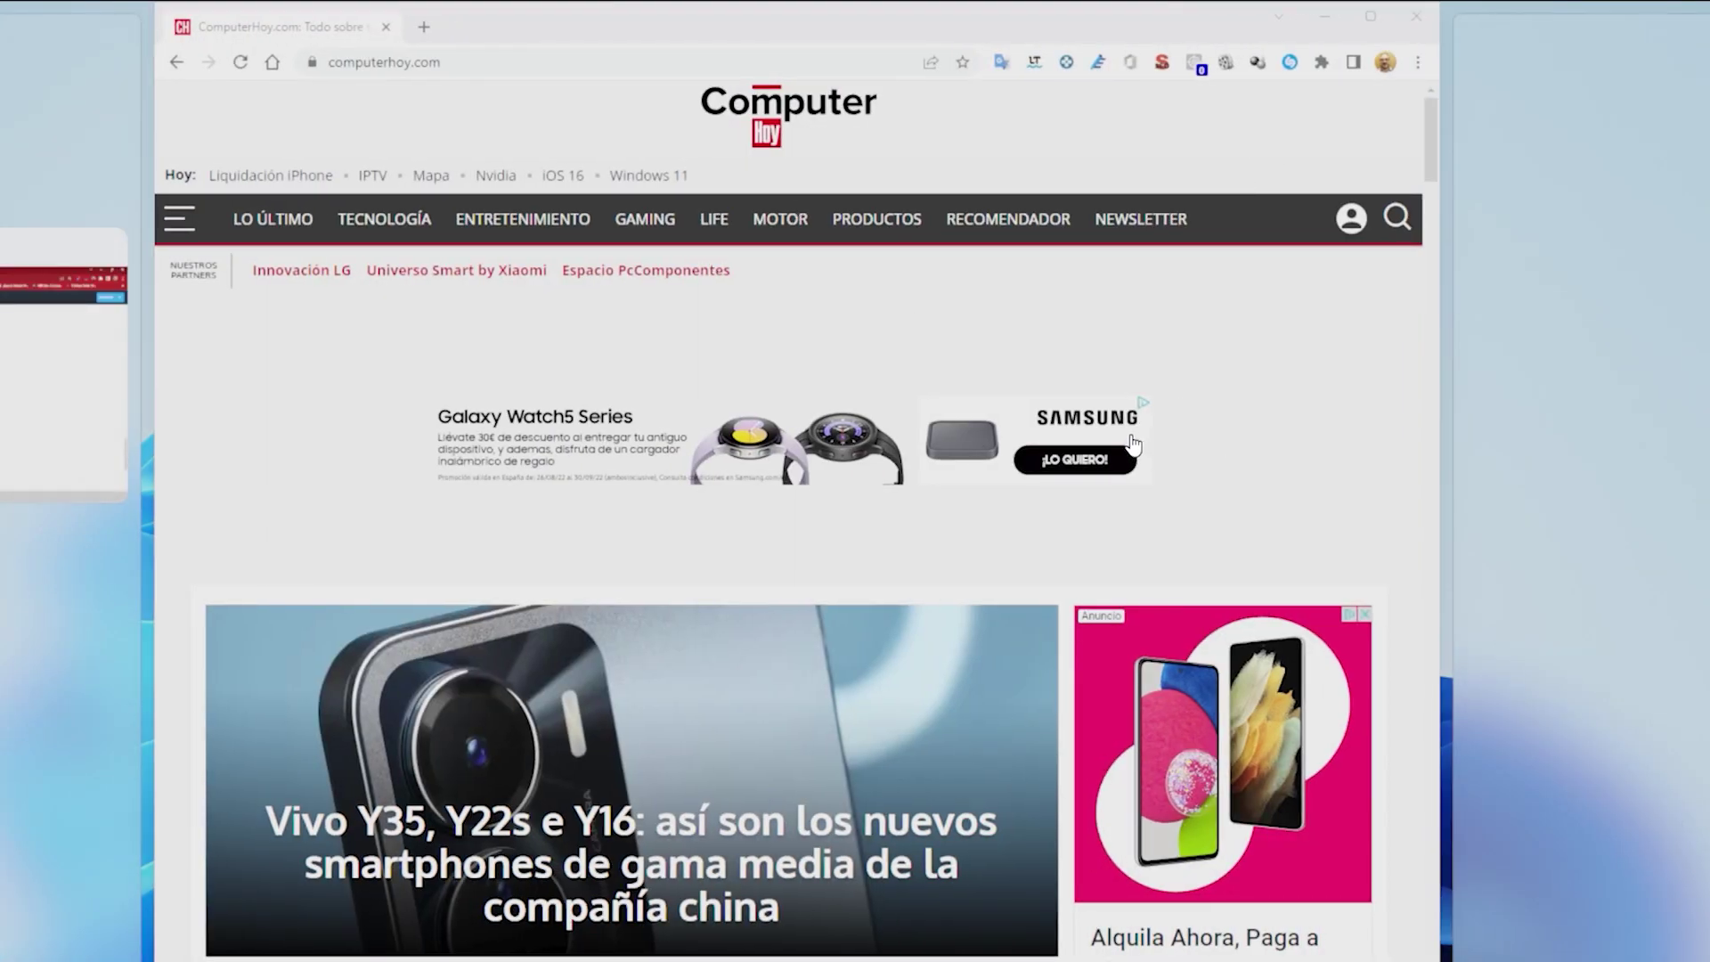
Step: Maximize the browser window, then pull it back to a floating window on the desktop
{"action": "left_click", "coordinate": [1371, 22]}
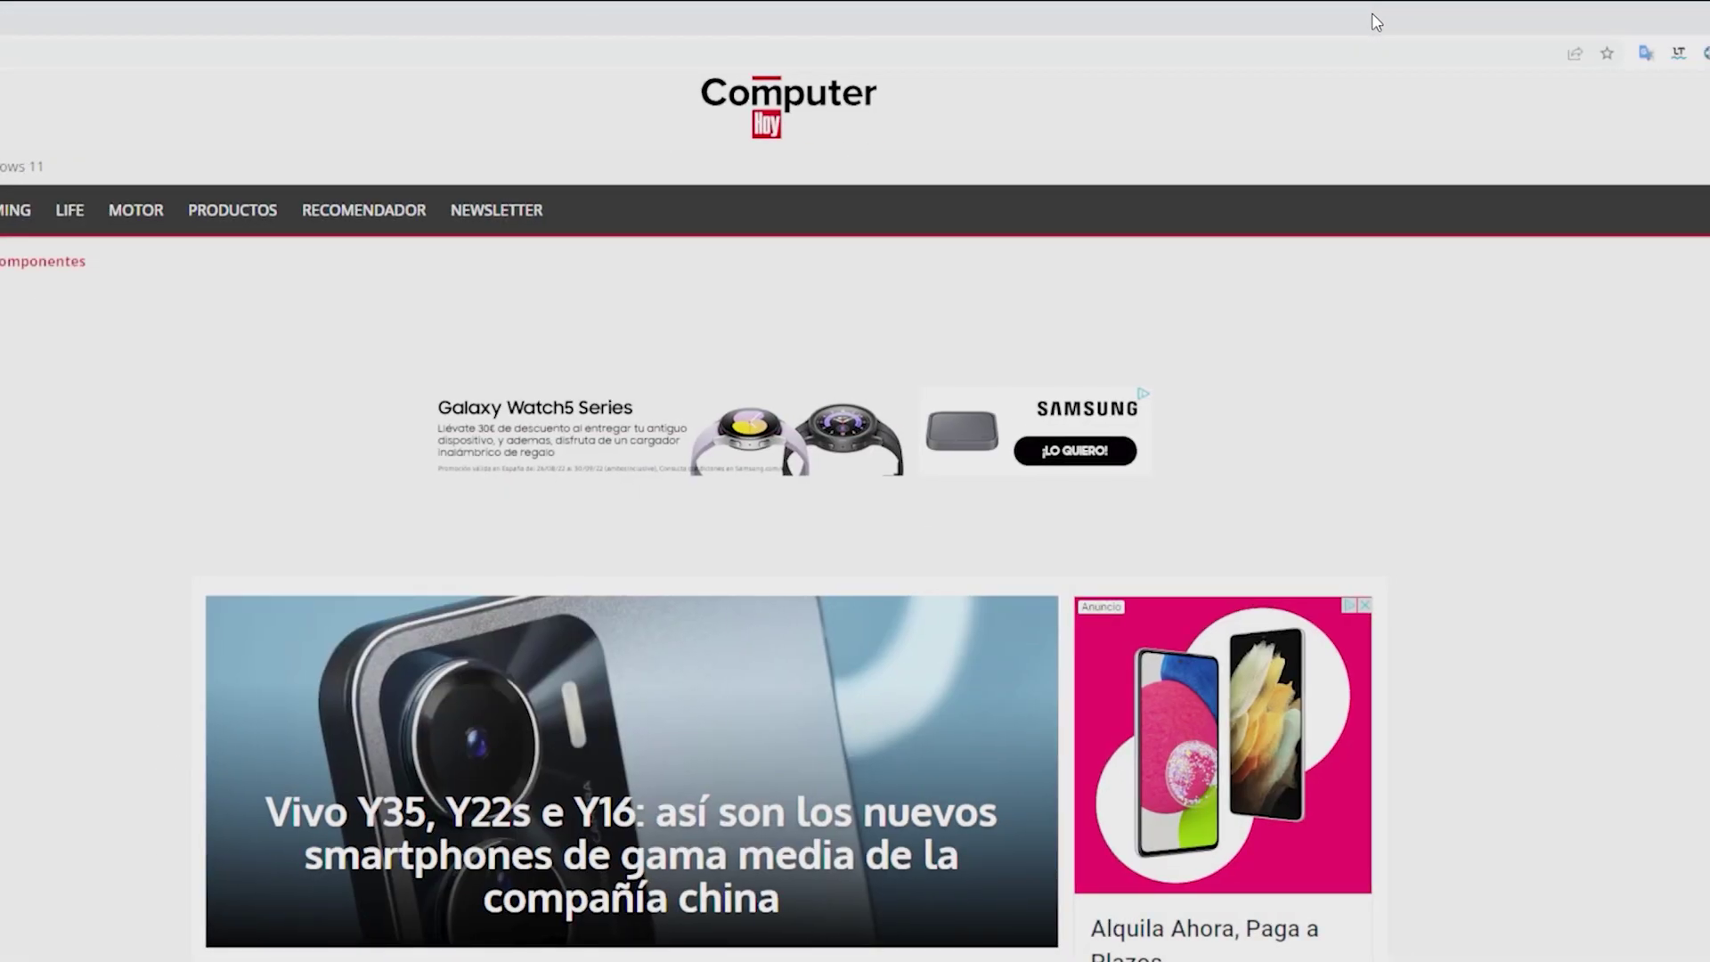
{"action": "left_click_drag", "start_coordinate": [1379, 23], "coordinate": [1220, 163]}
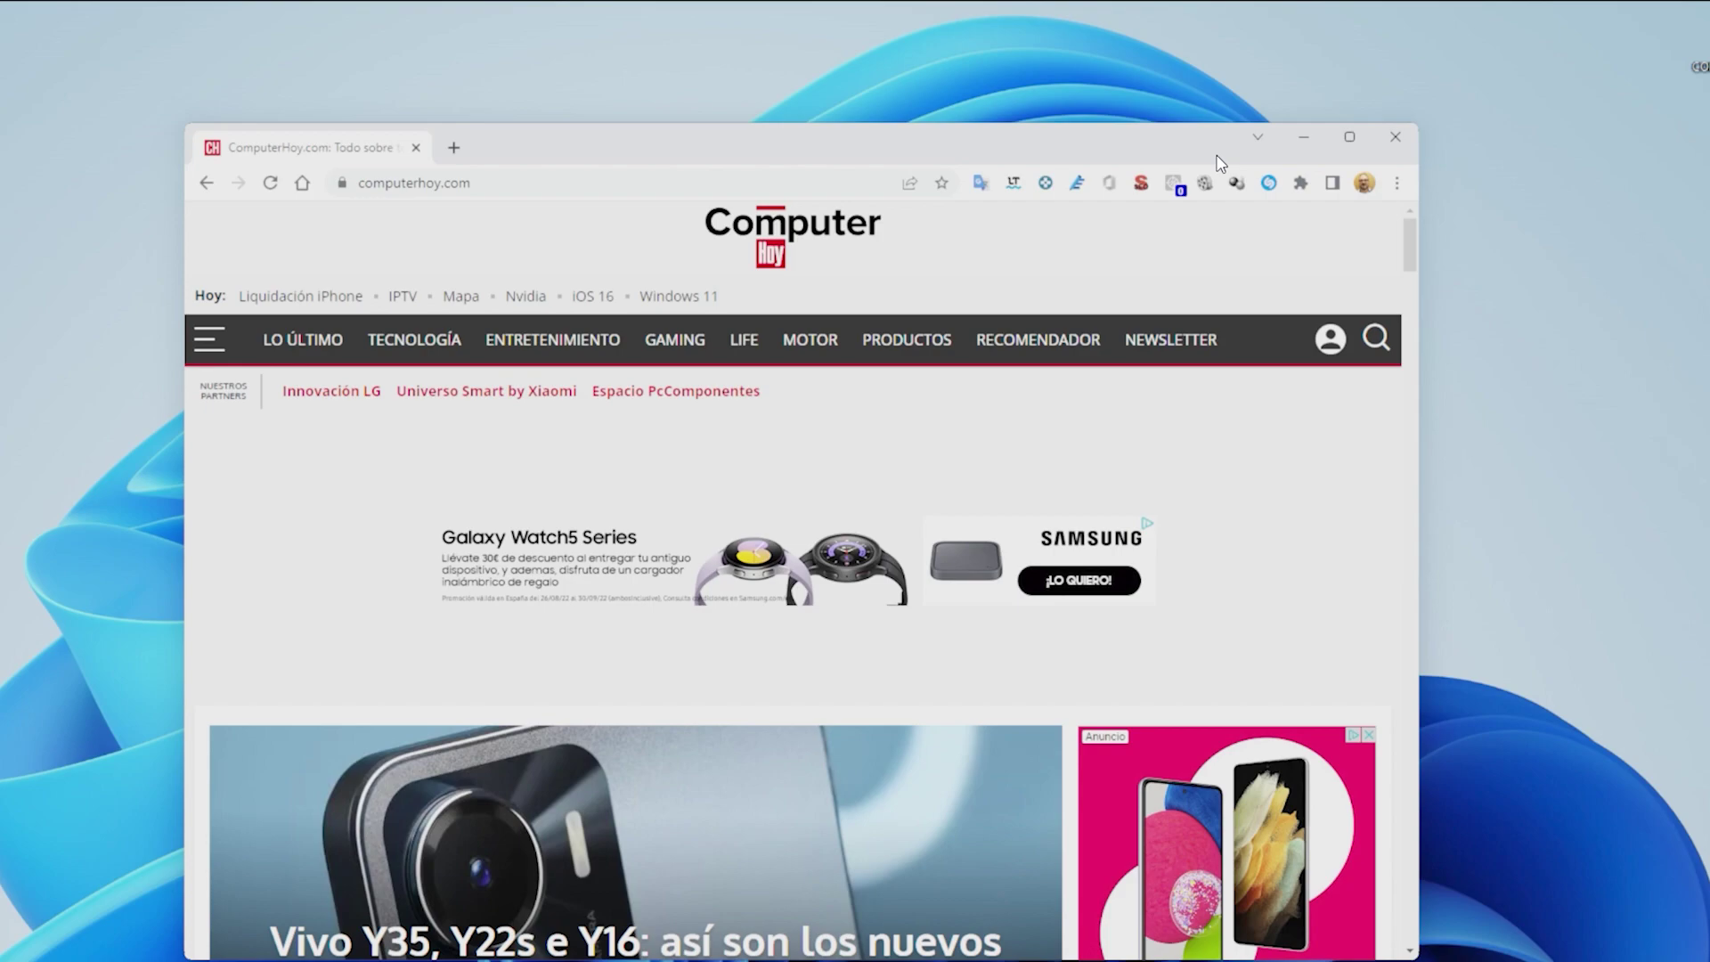
{"action": "left_click_drag", "start_coordinate": [1088, 137], "coordinate": [1130, 143]}
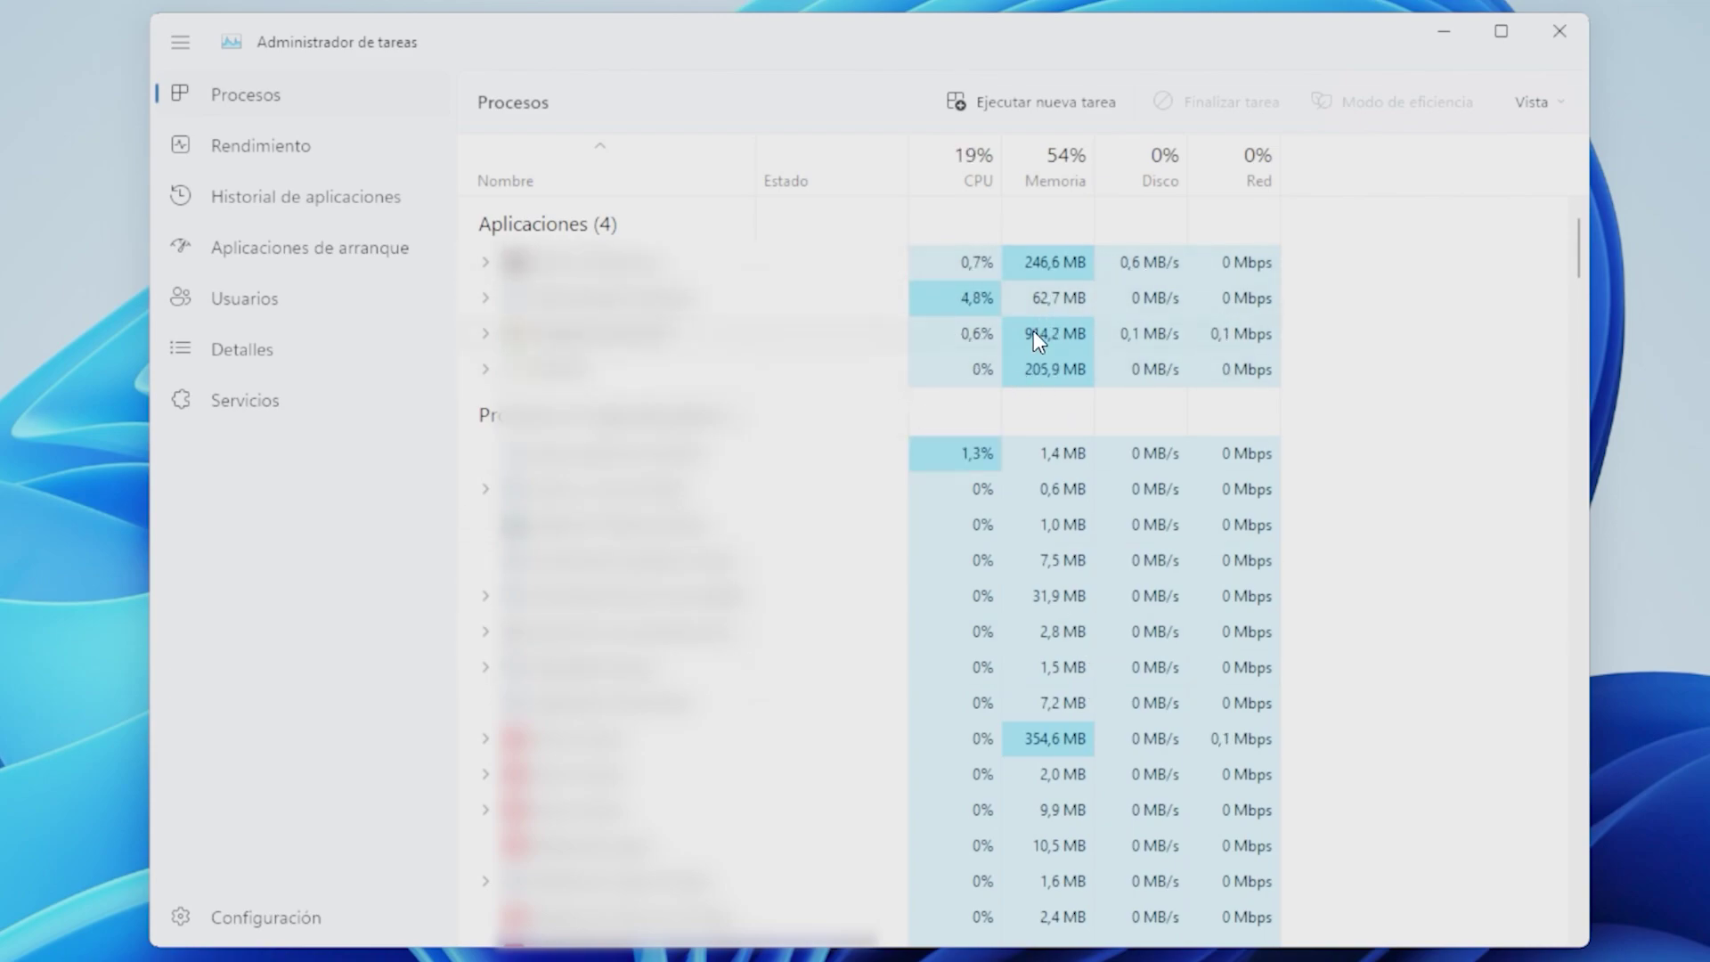
Step: In Task Manager, view the actions available for the last listed application, then view the new task dialog and cancel it
{"action": "key", "text": "Down"}
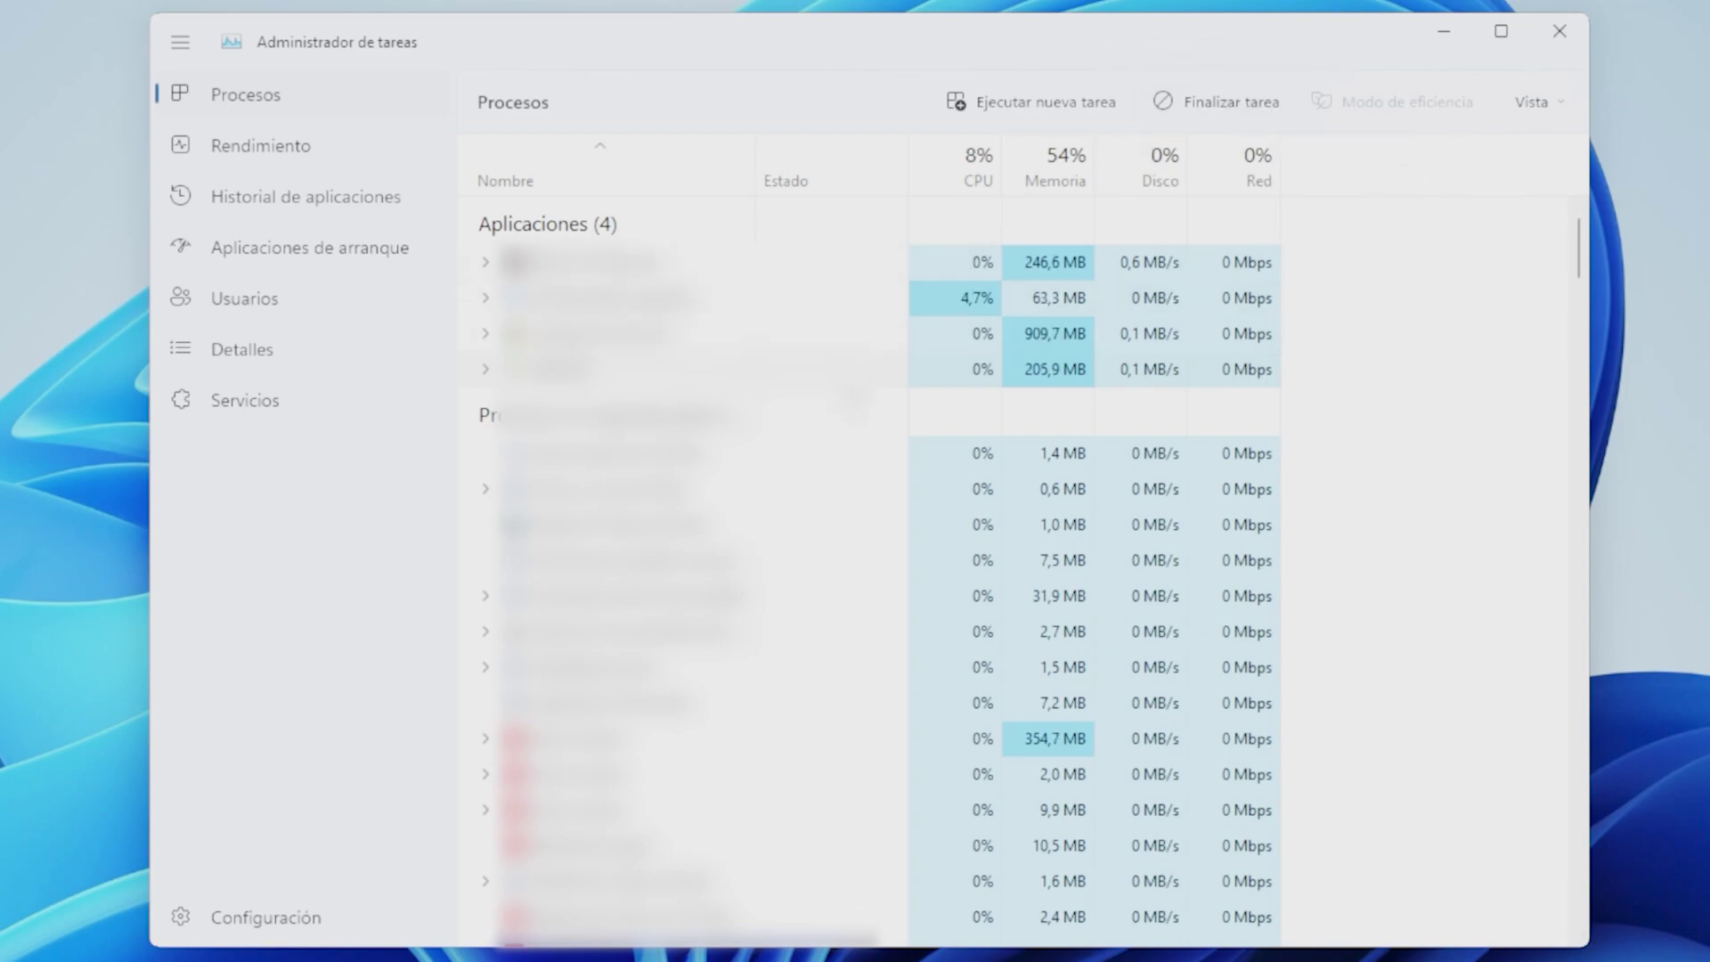
{"action": "right_click", "coordinate": [875, 372]}
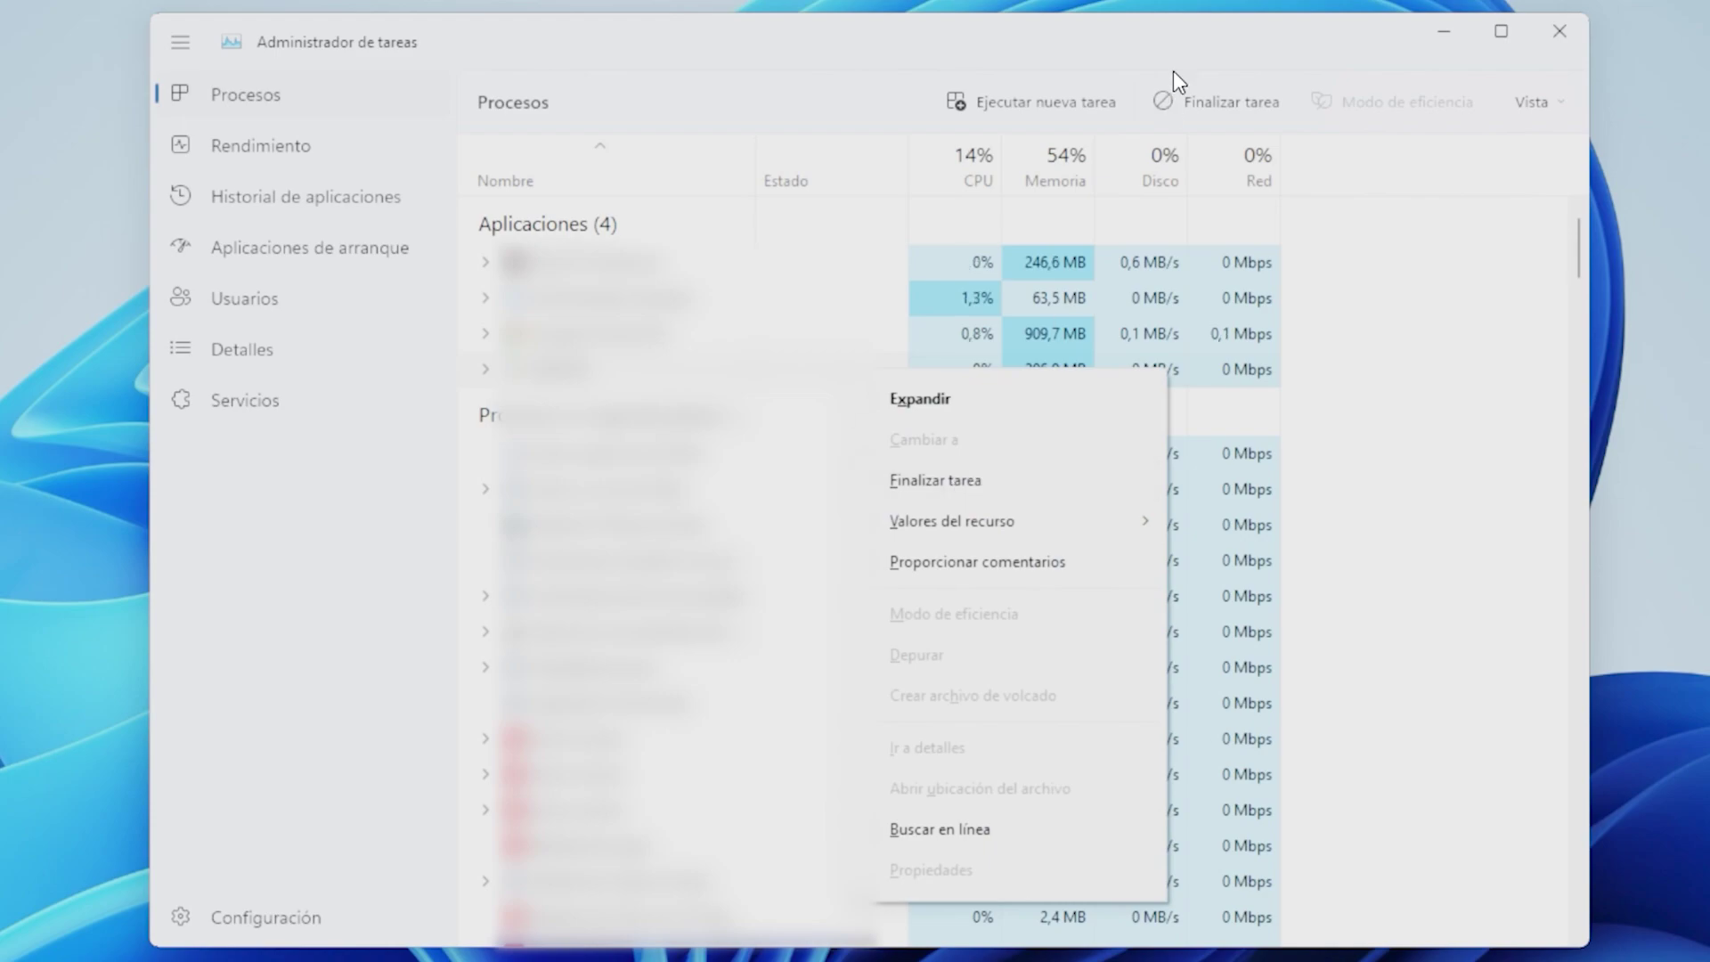
{"action": "left_click", "coordinate": [1161, 35]}
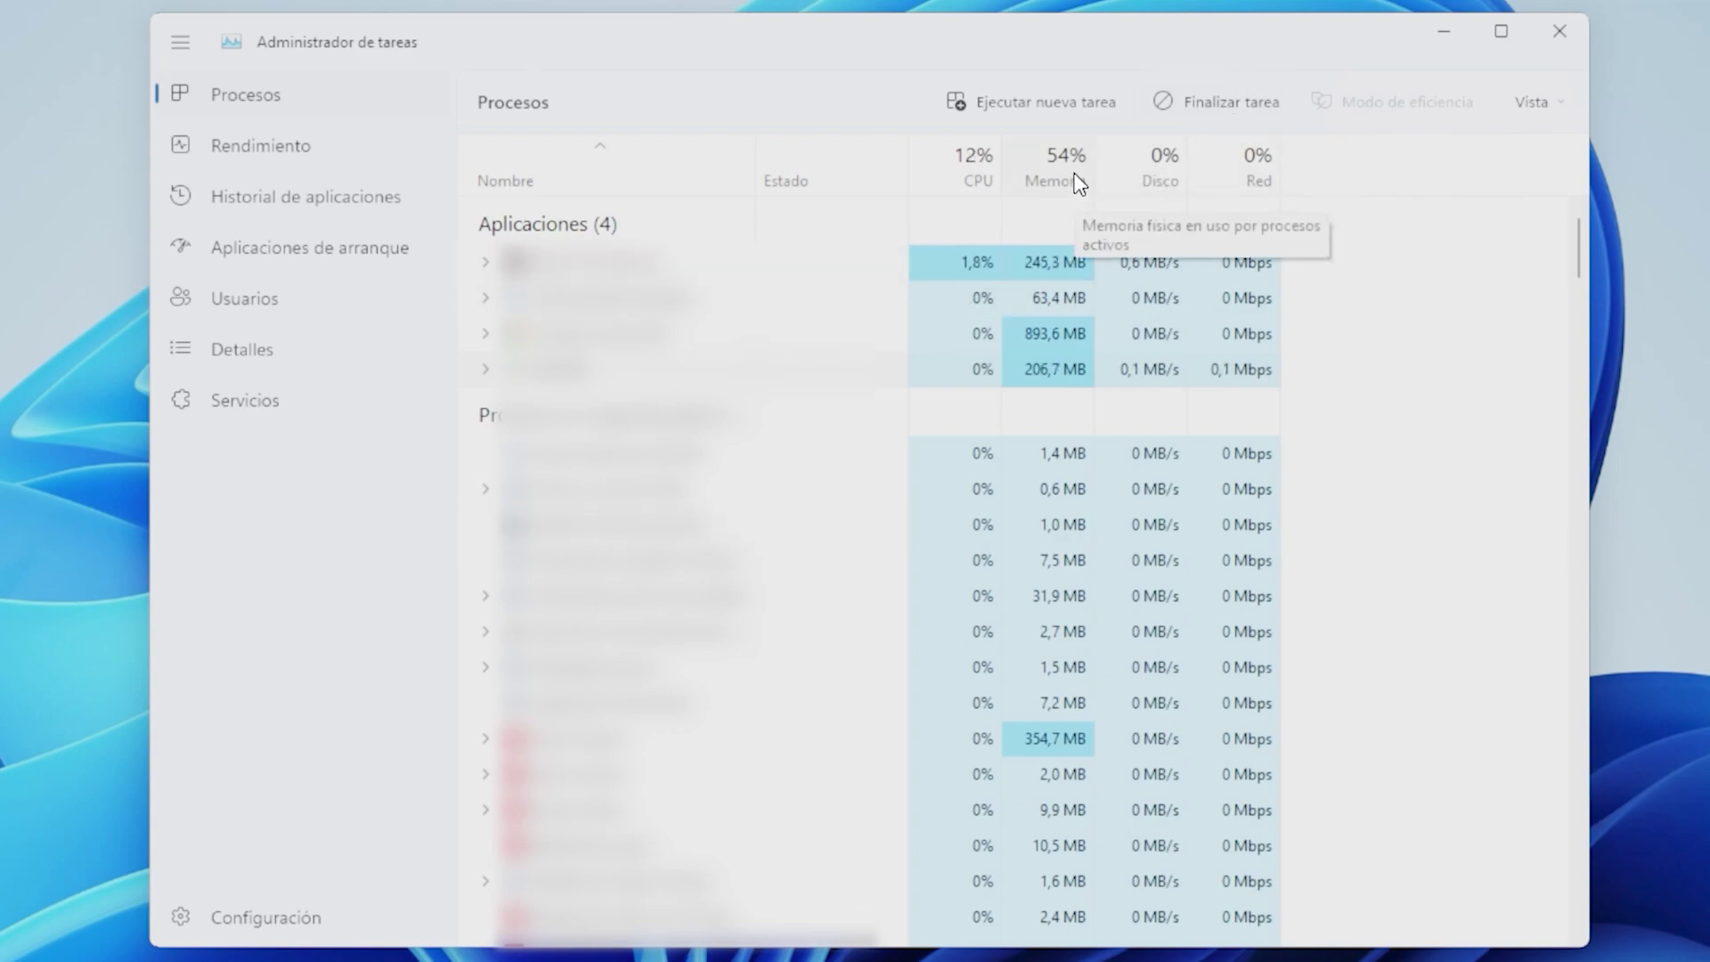
{"action": "left_click", "coordinate": [1055, 109]}
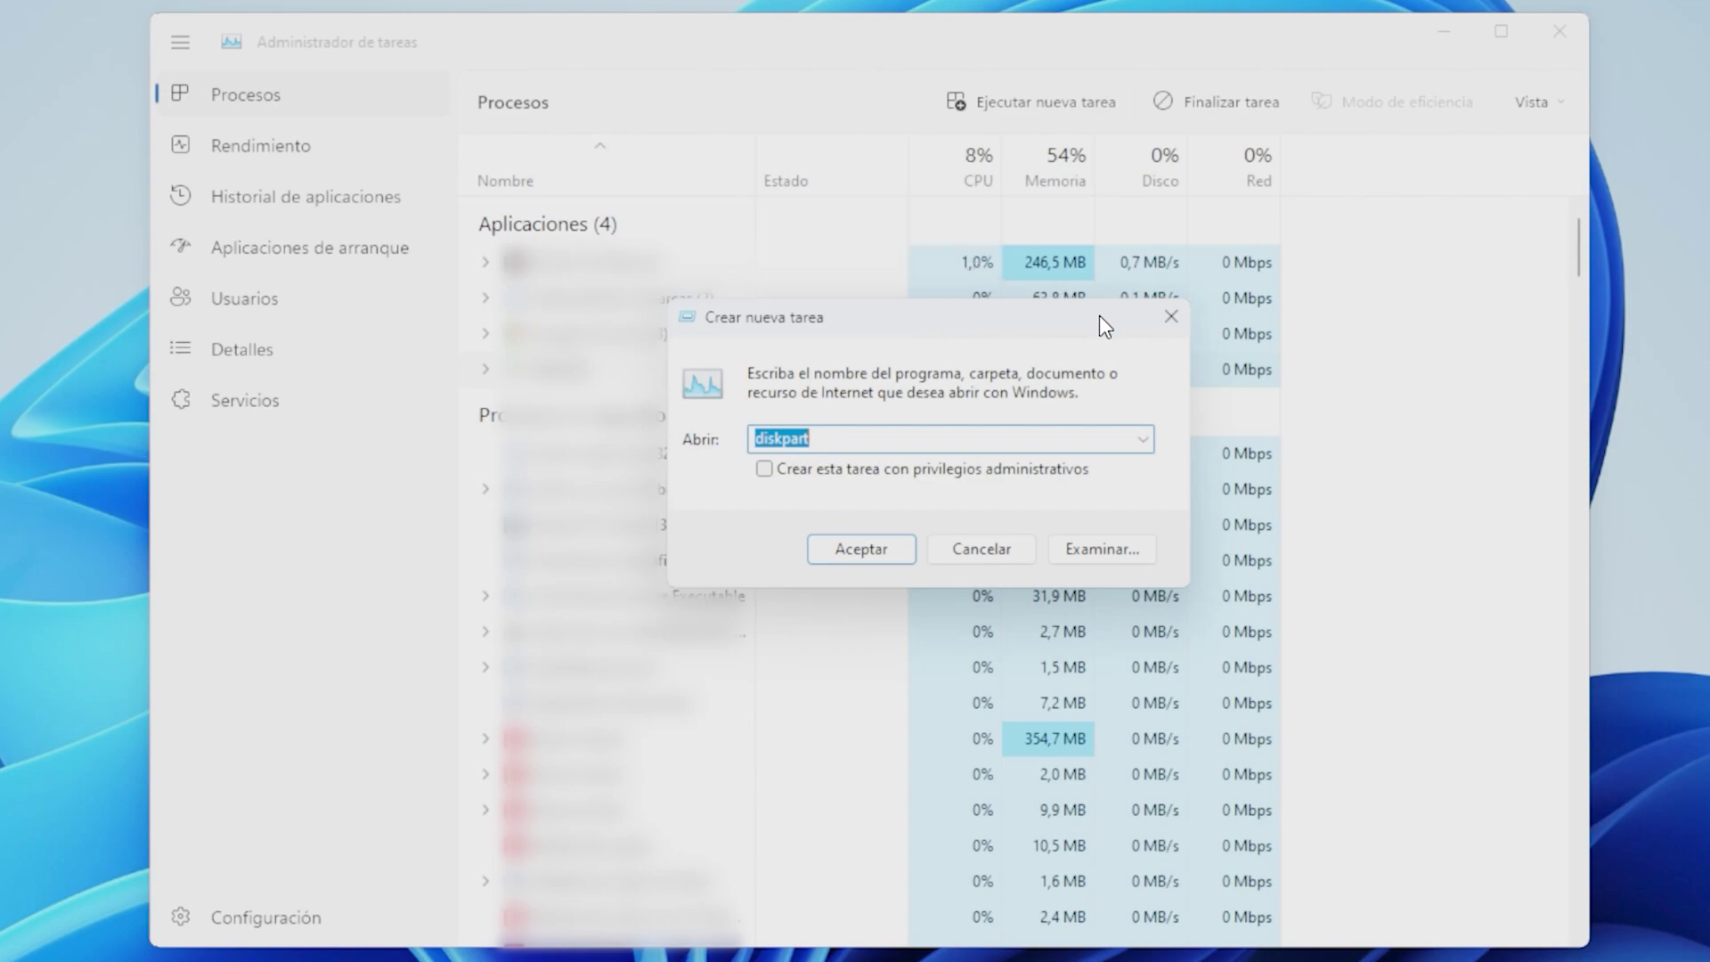
{"action": "left_click", "coordinate": [979, 545]}
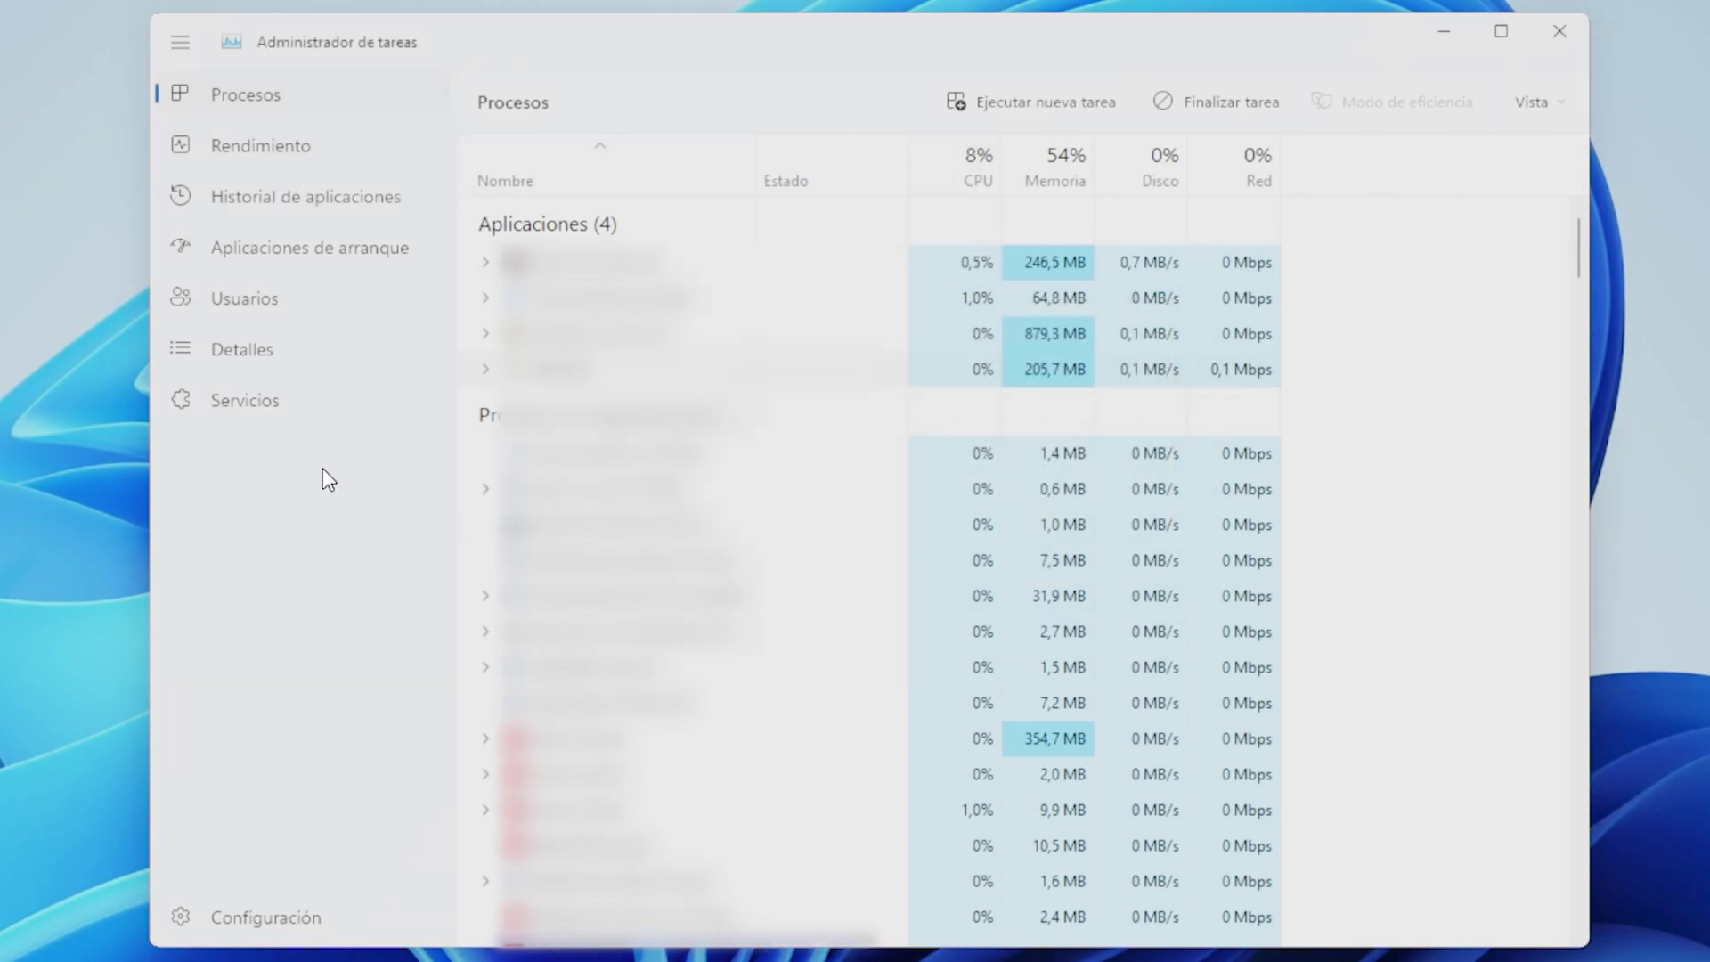
Step: Look through Task Manager's performance and app history pages, then examine the list of startup applications
{"action": "left_click", "coordinate": [301, 154]}
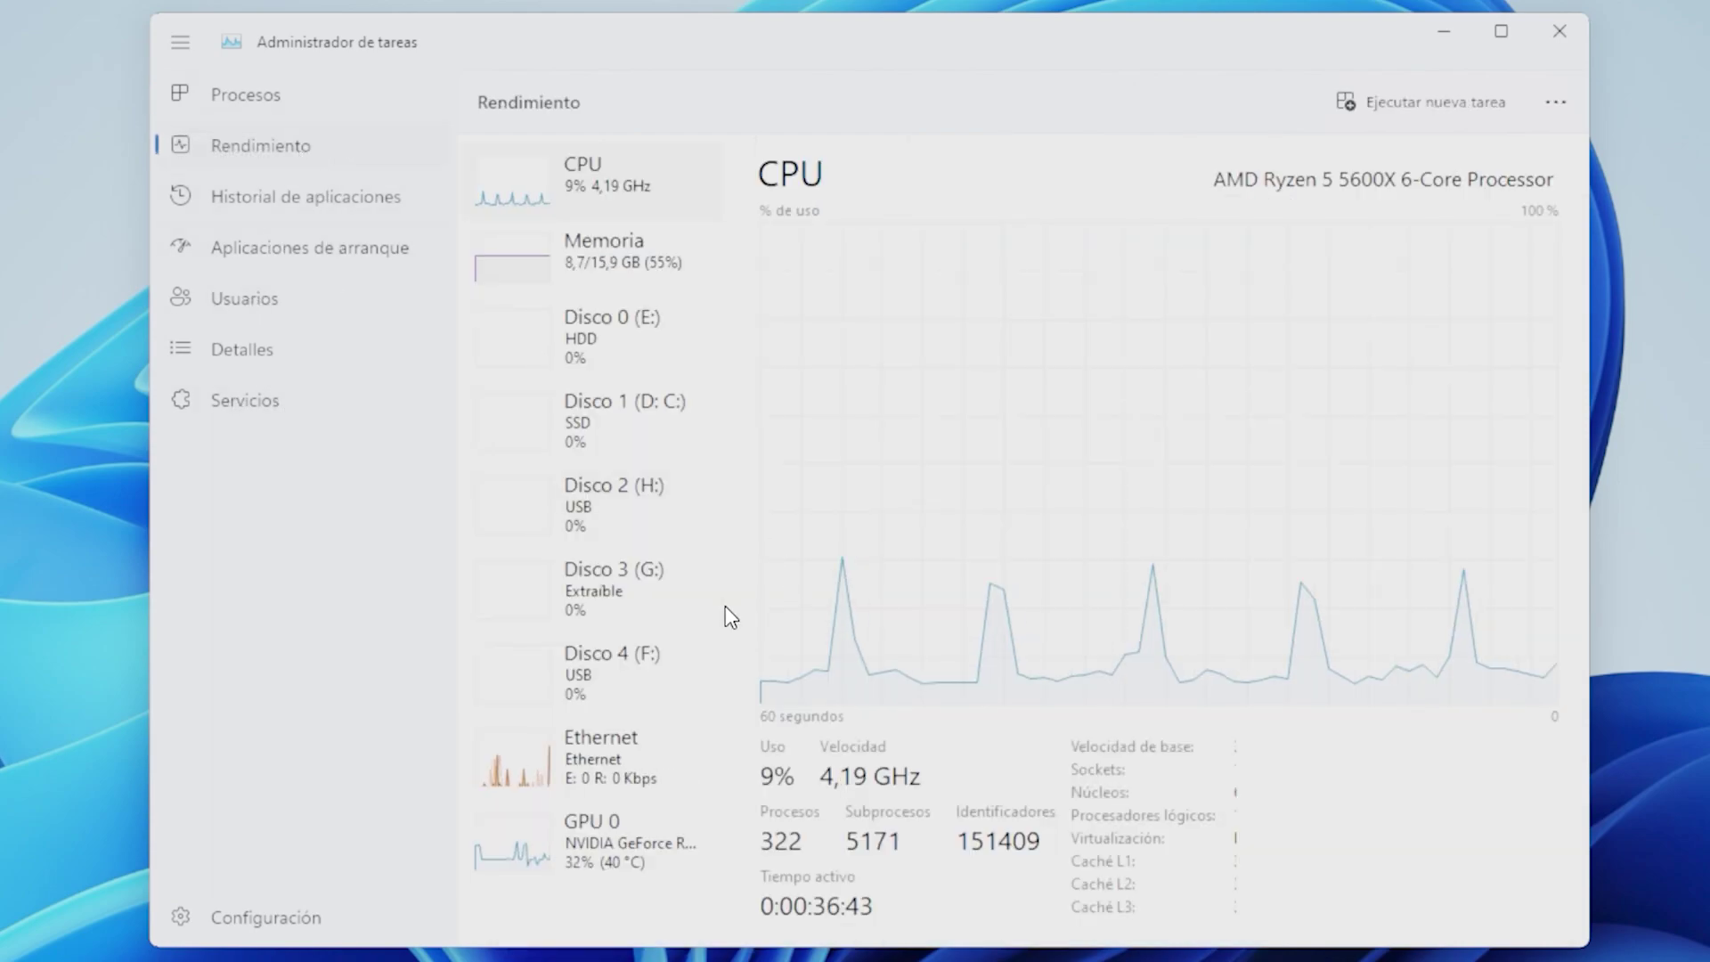
{"action": "left_click", "coordinate": [297, 213]}
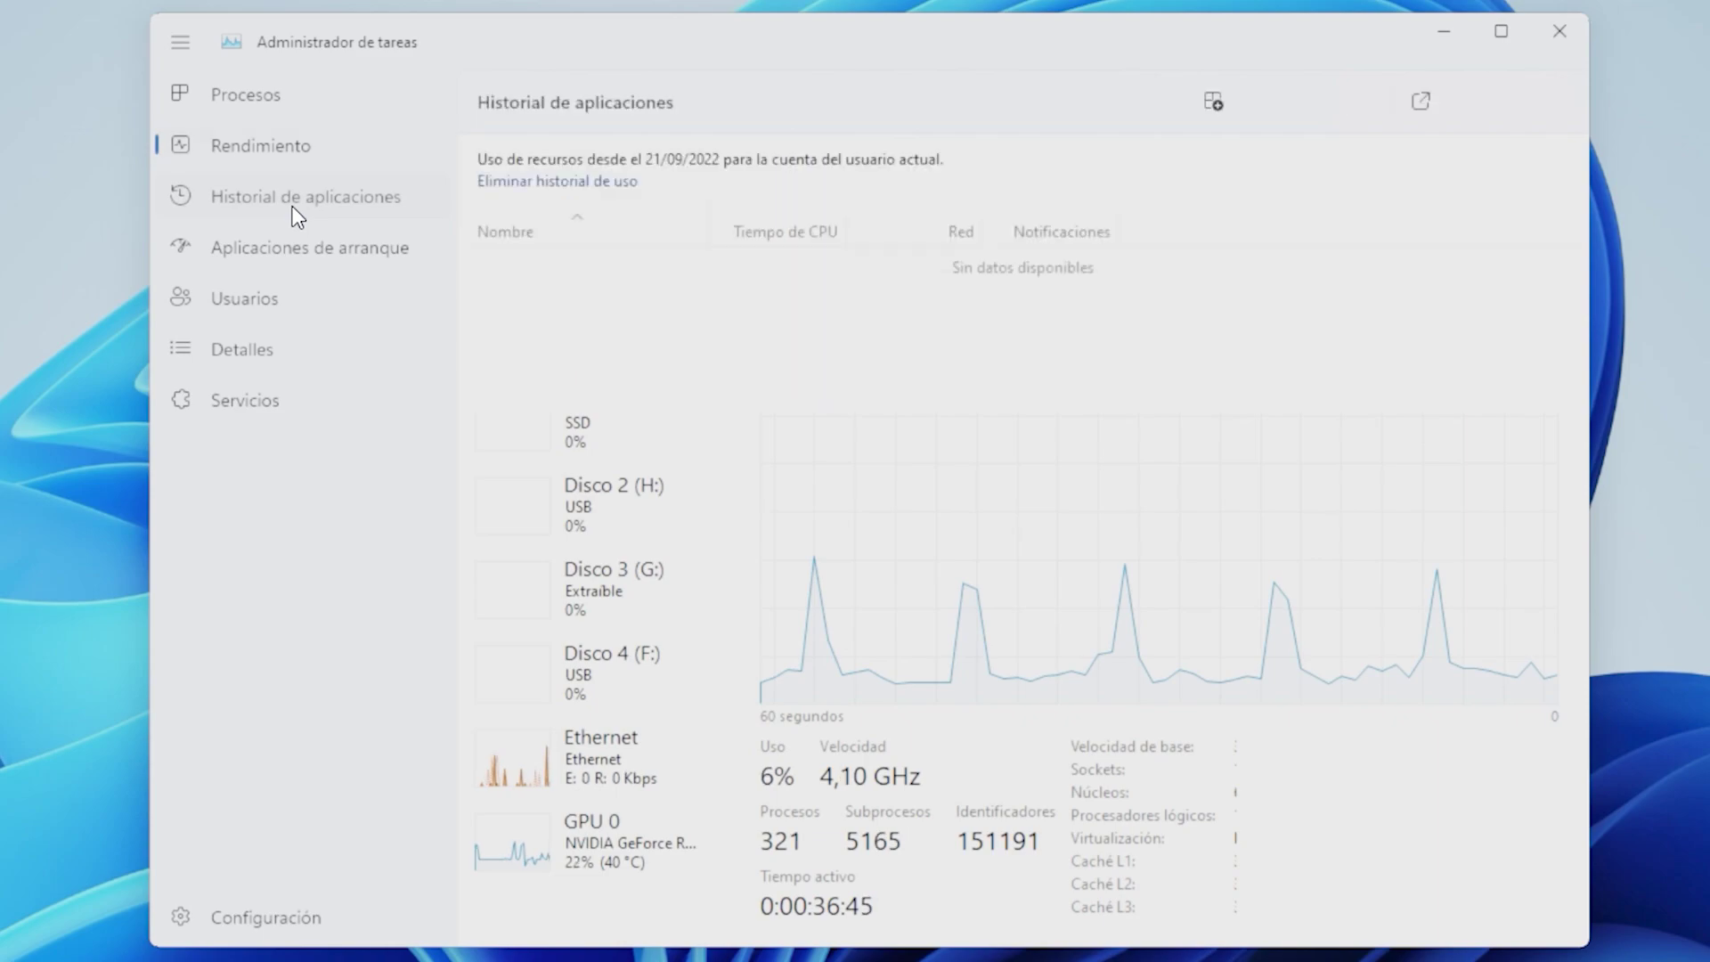
{"action": "left_click", "coordinate": [319, 256]}
{"action": "scroll", "coordinate": [1015, 588], "scroll_direction": "down", "scroll_amount": 5}
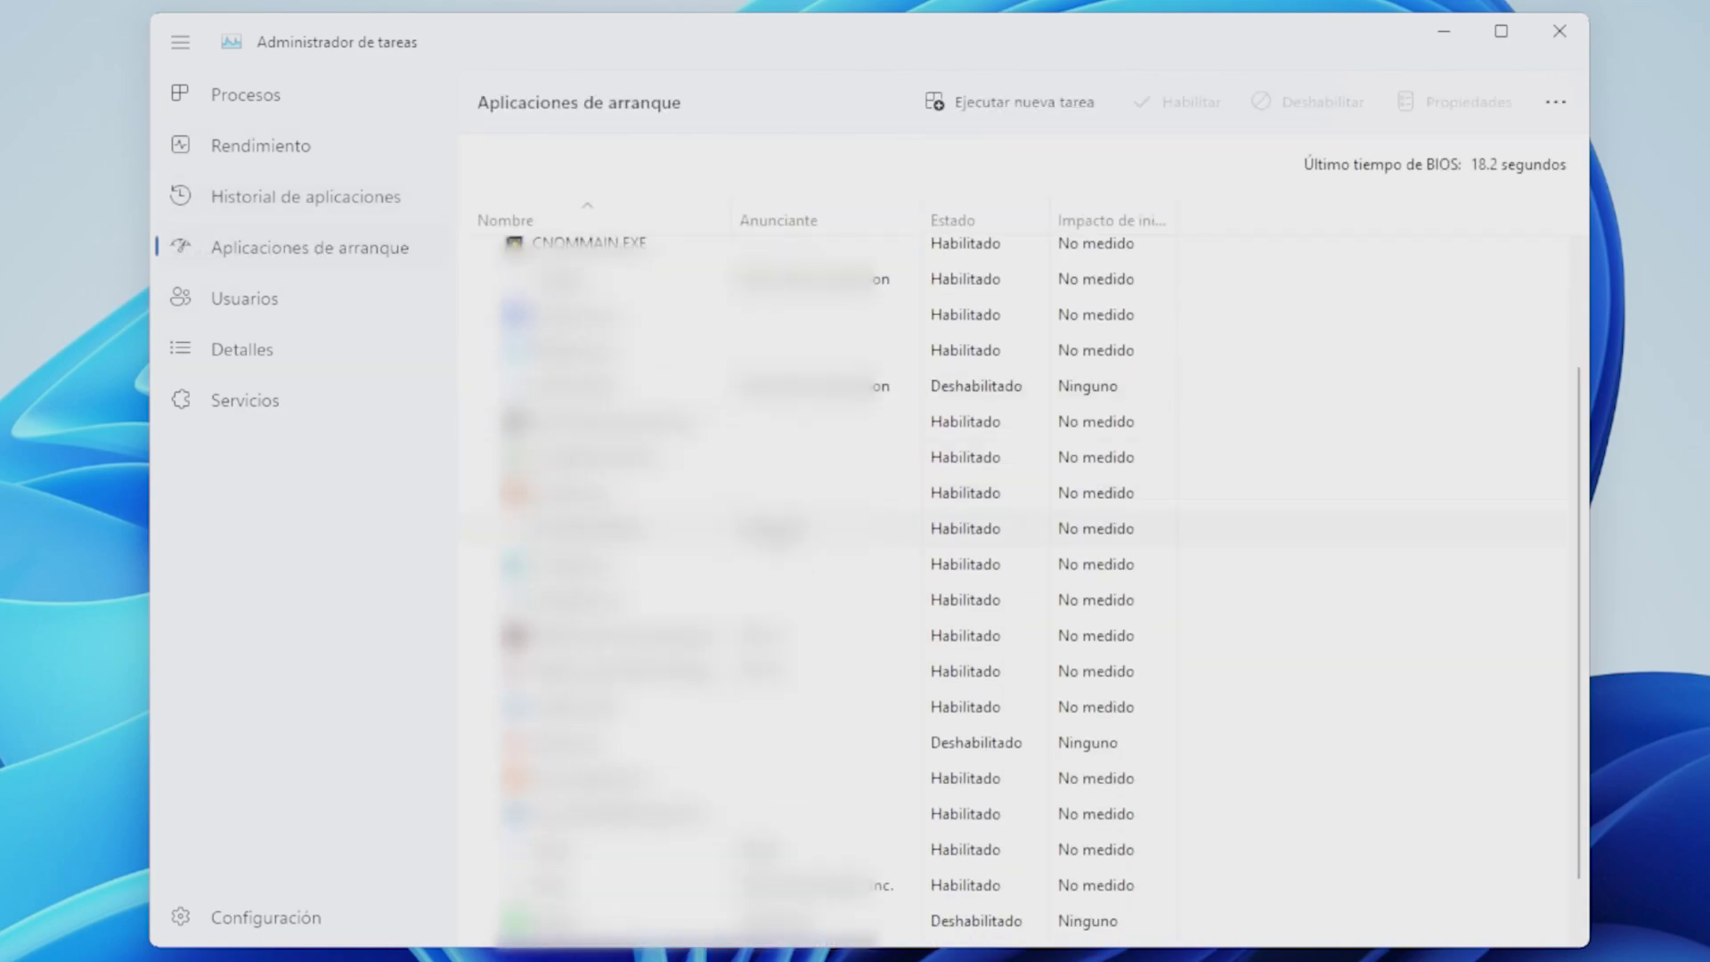
{"action": "scroll", "coordinate": [1015, 588], "scroll_direction": "up", "scroll_amount": 5}
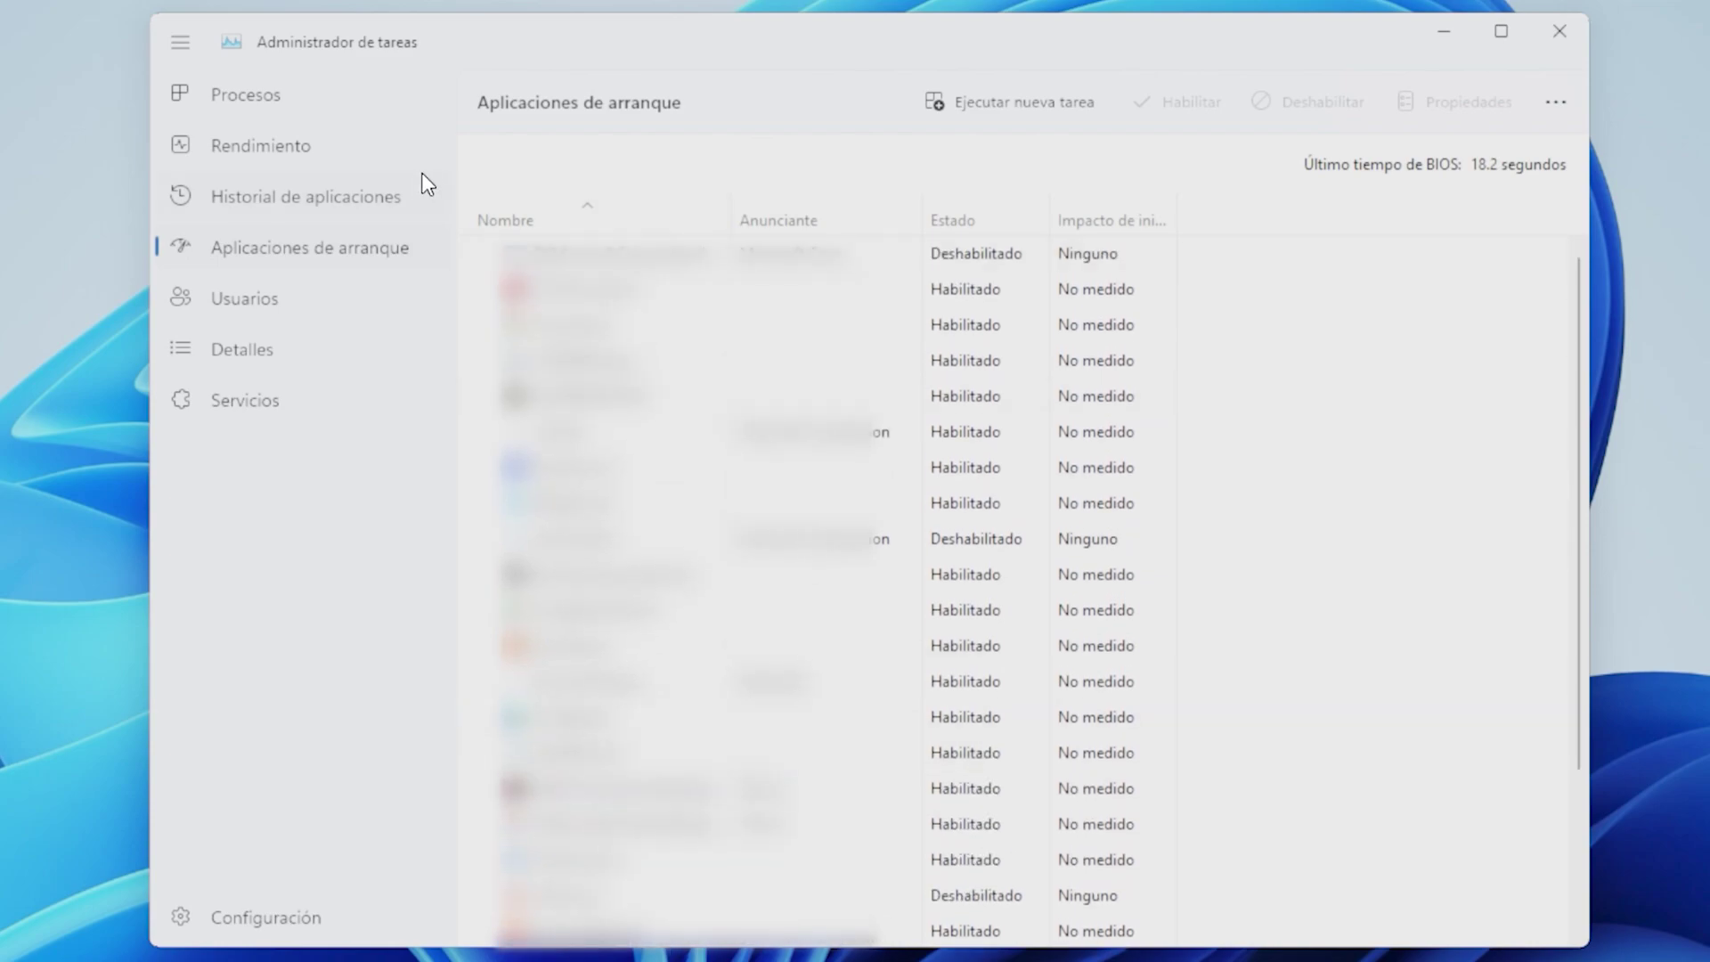
Step: Look through Task Manager's users, details and services pages, then return to the processes page
{"action": "left_click", "coordinate": [282, 305]}
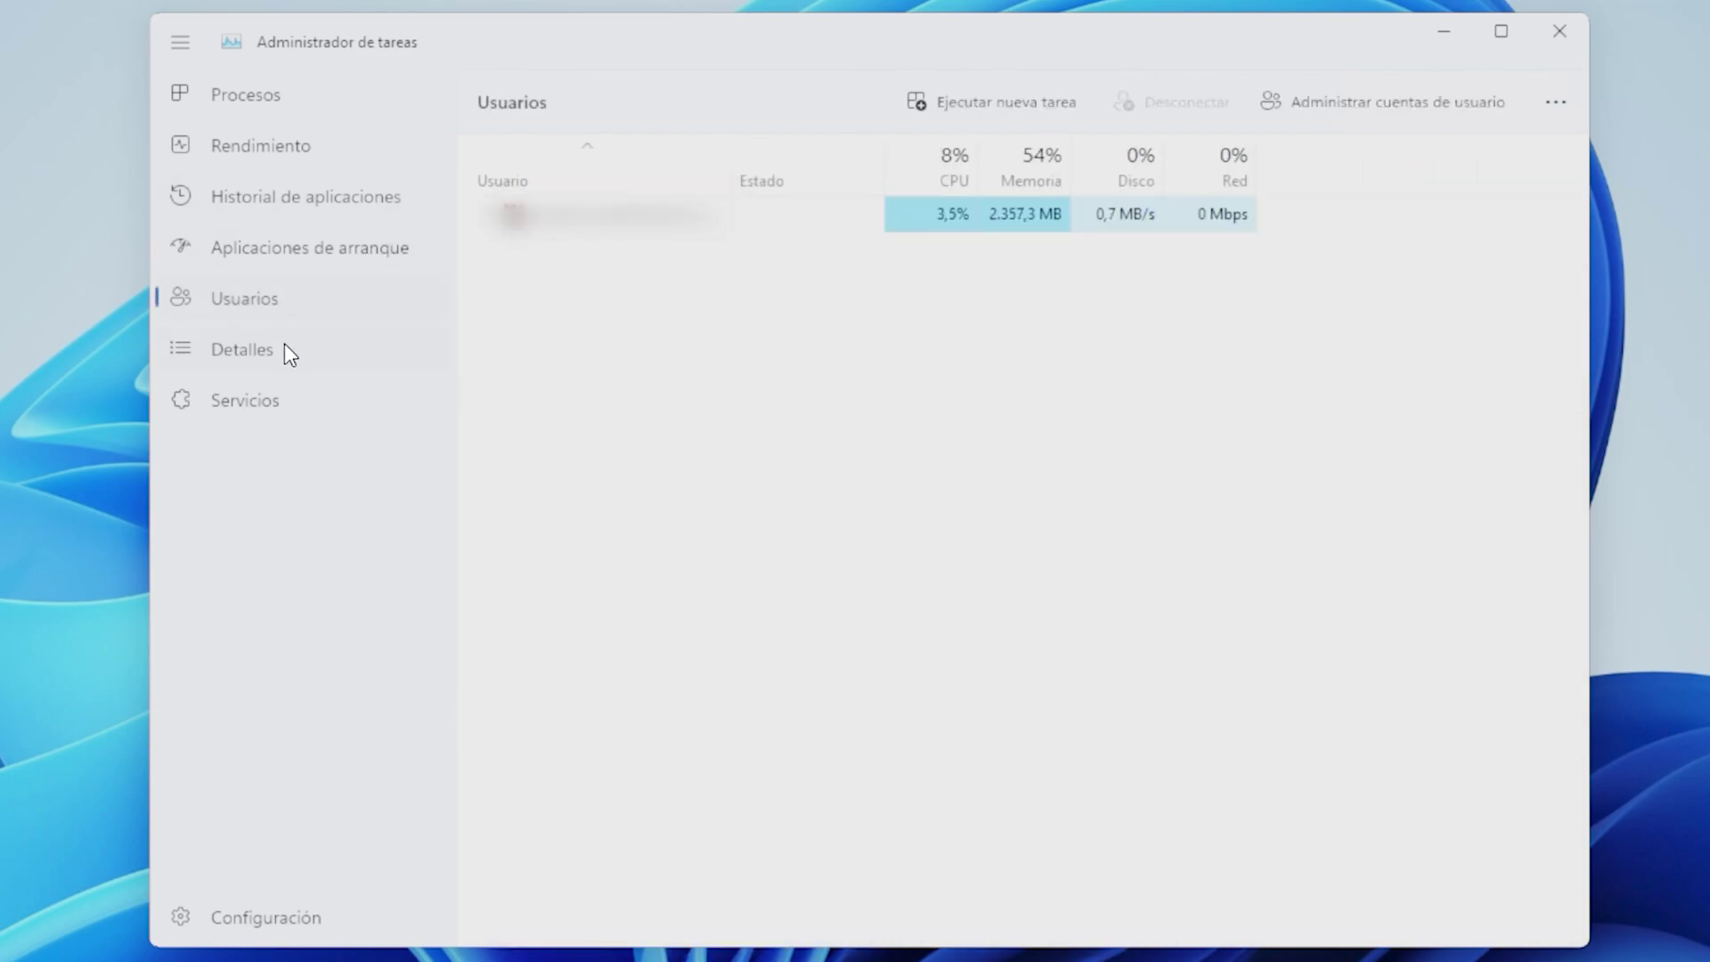
{"action": "left_click", "coordinate": [285, 346]}
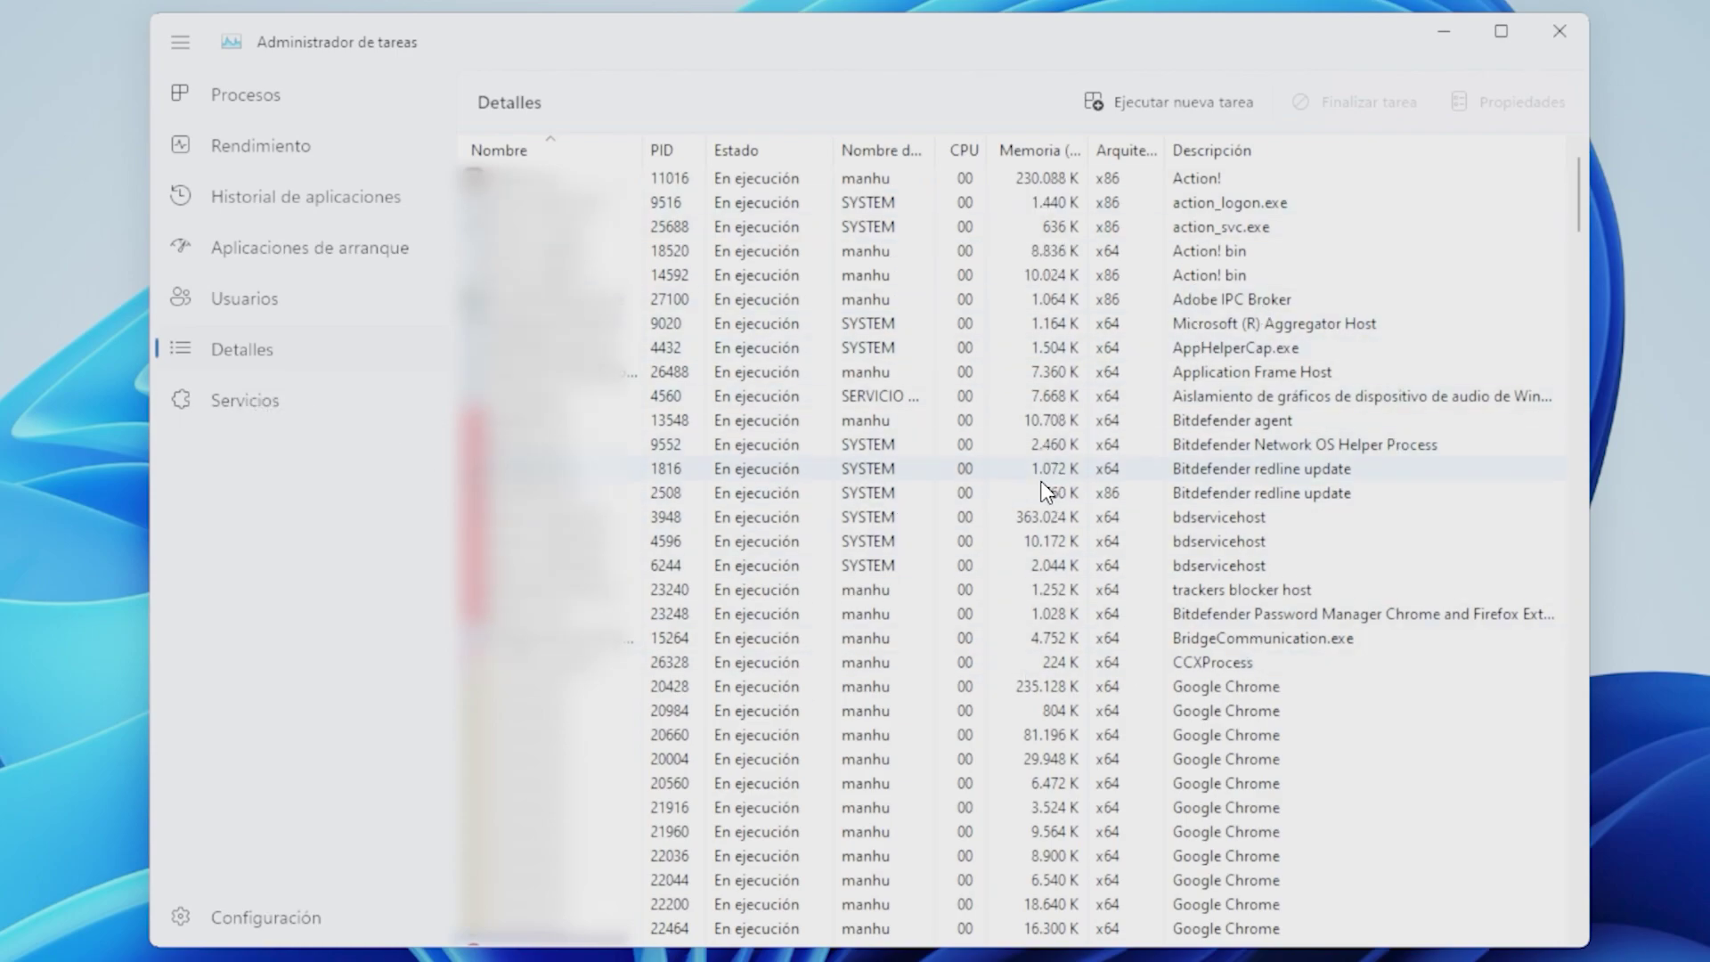
{"action": "left_click", "coordinate": [226, 403]}
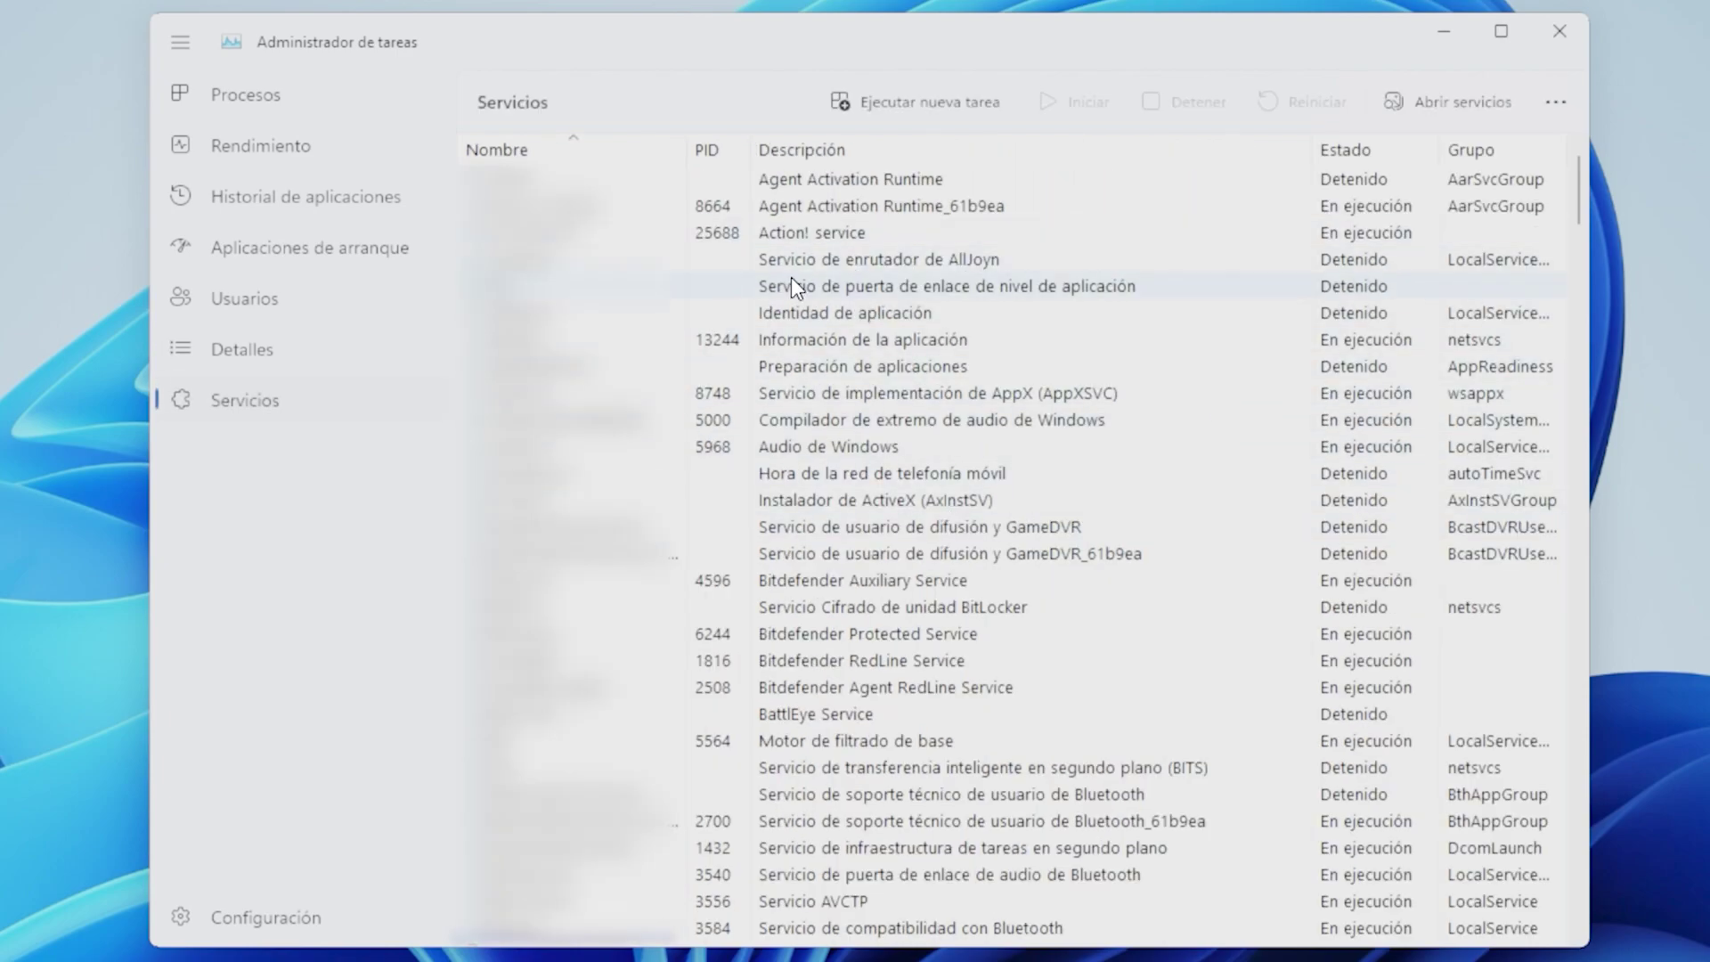
{"action": "left_click", "coordinate": [281, 106]}
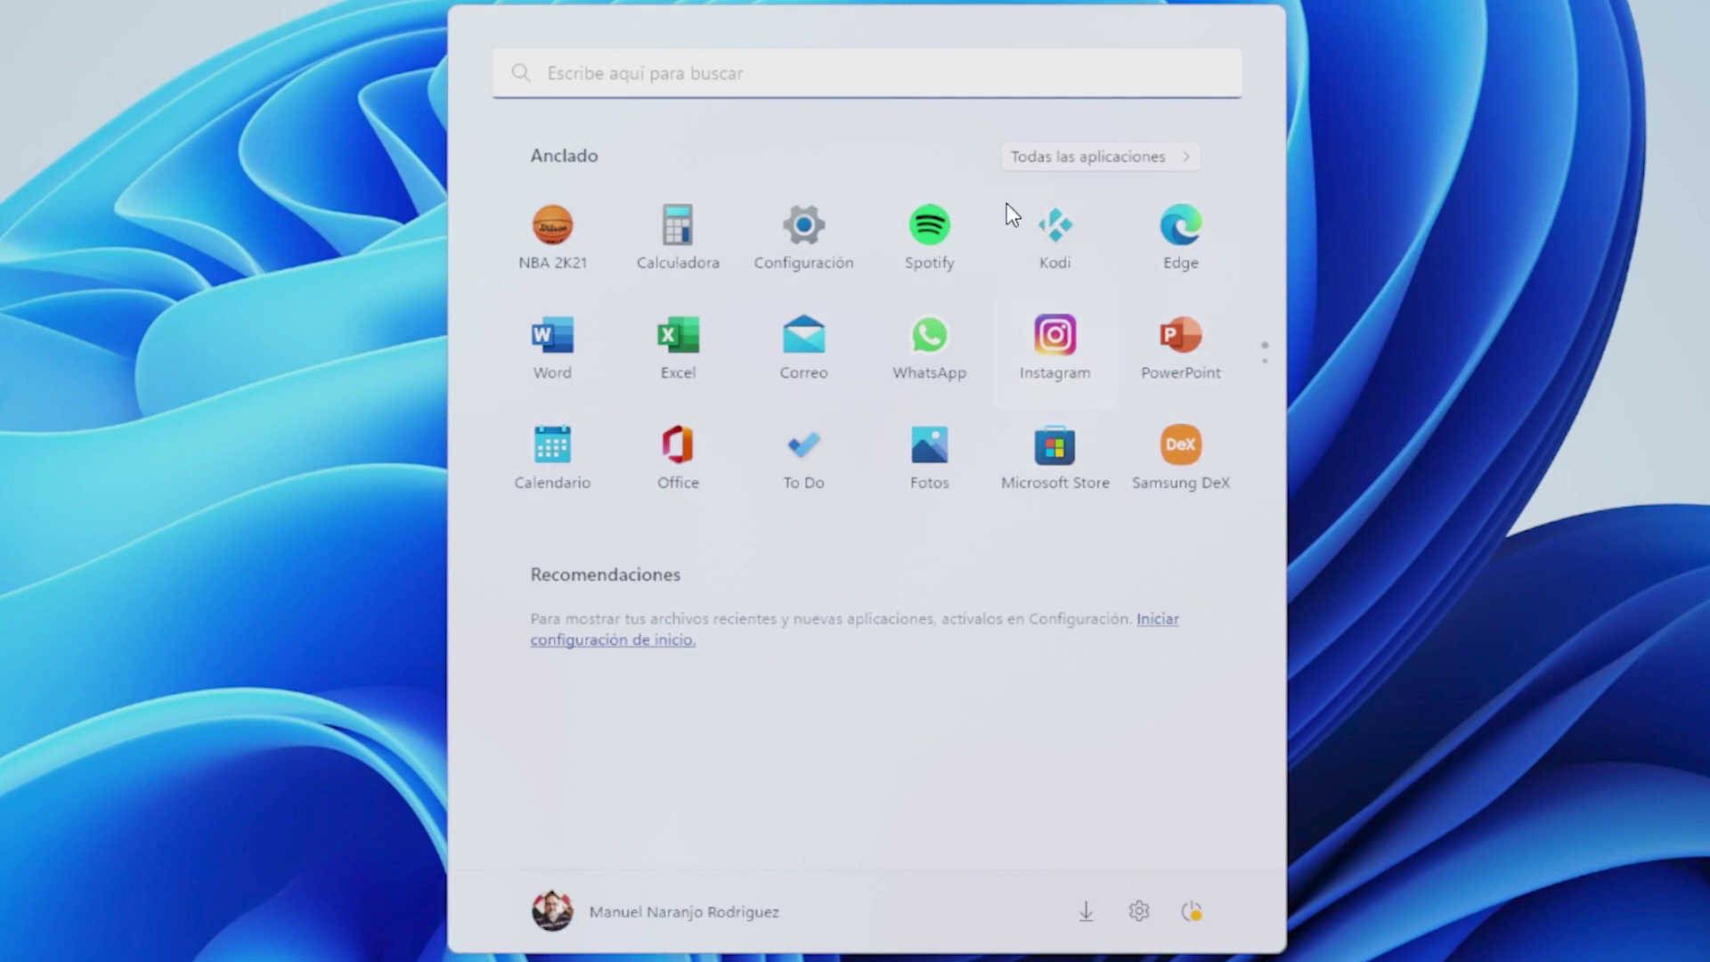
Step: Open the Start menu's personalization settings, try the Más elementos anclados and Más recomendaciones layouts, and finish with Predeterminado selected
{"action": "right_click", "coordinate": [1265, 211]}
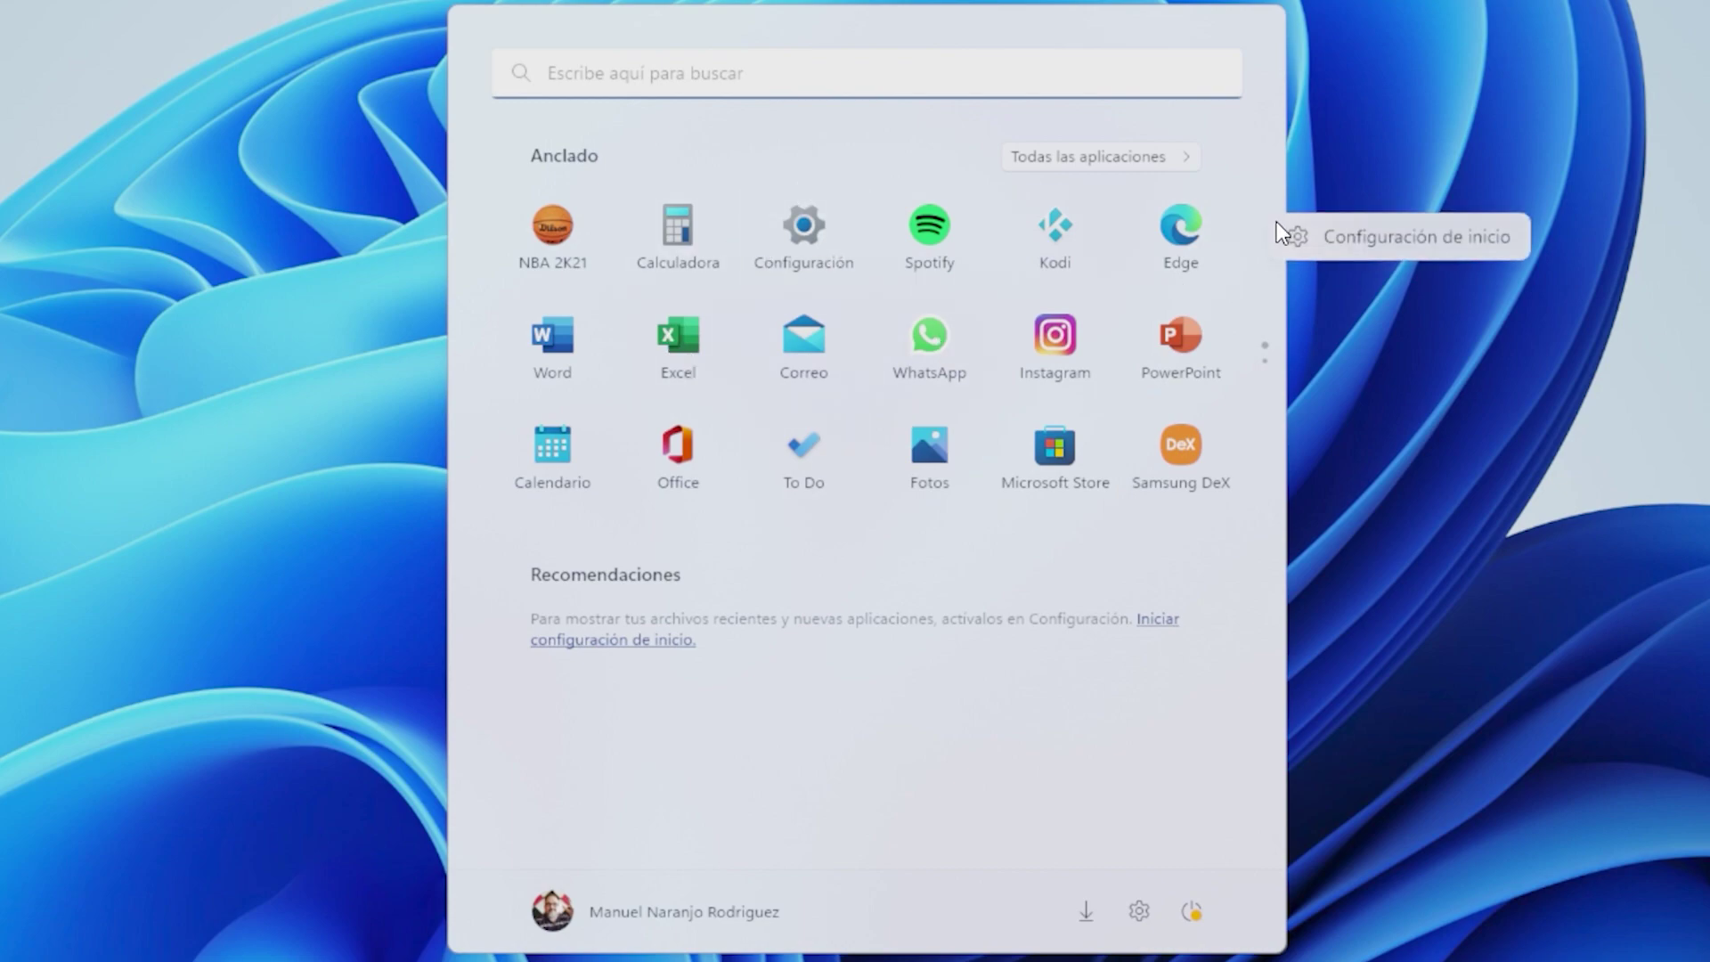
{"action": "left_click", "coordinate": [1347, 238]}
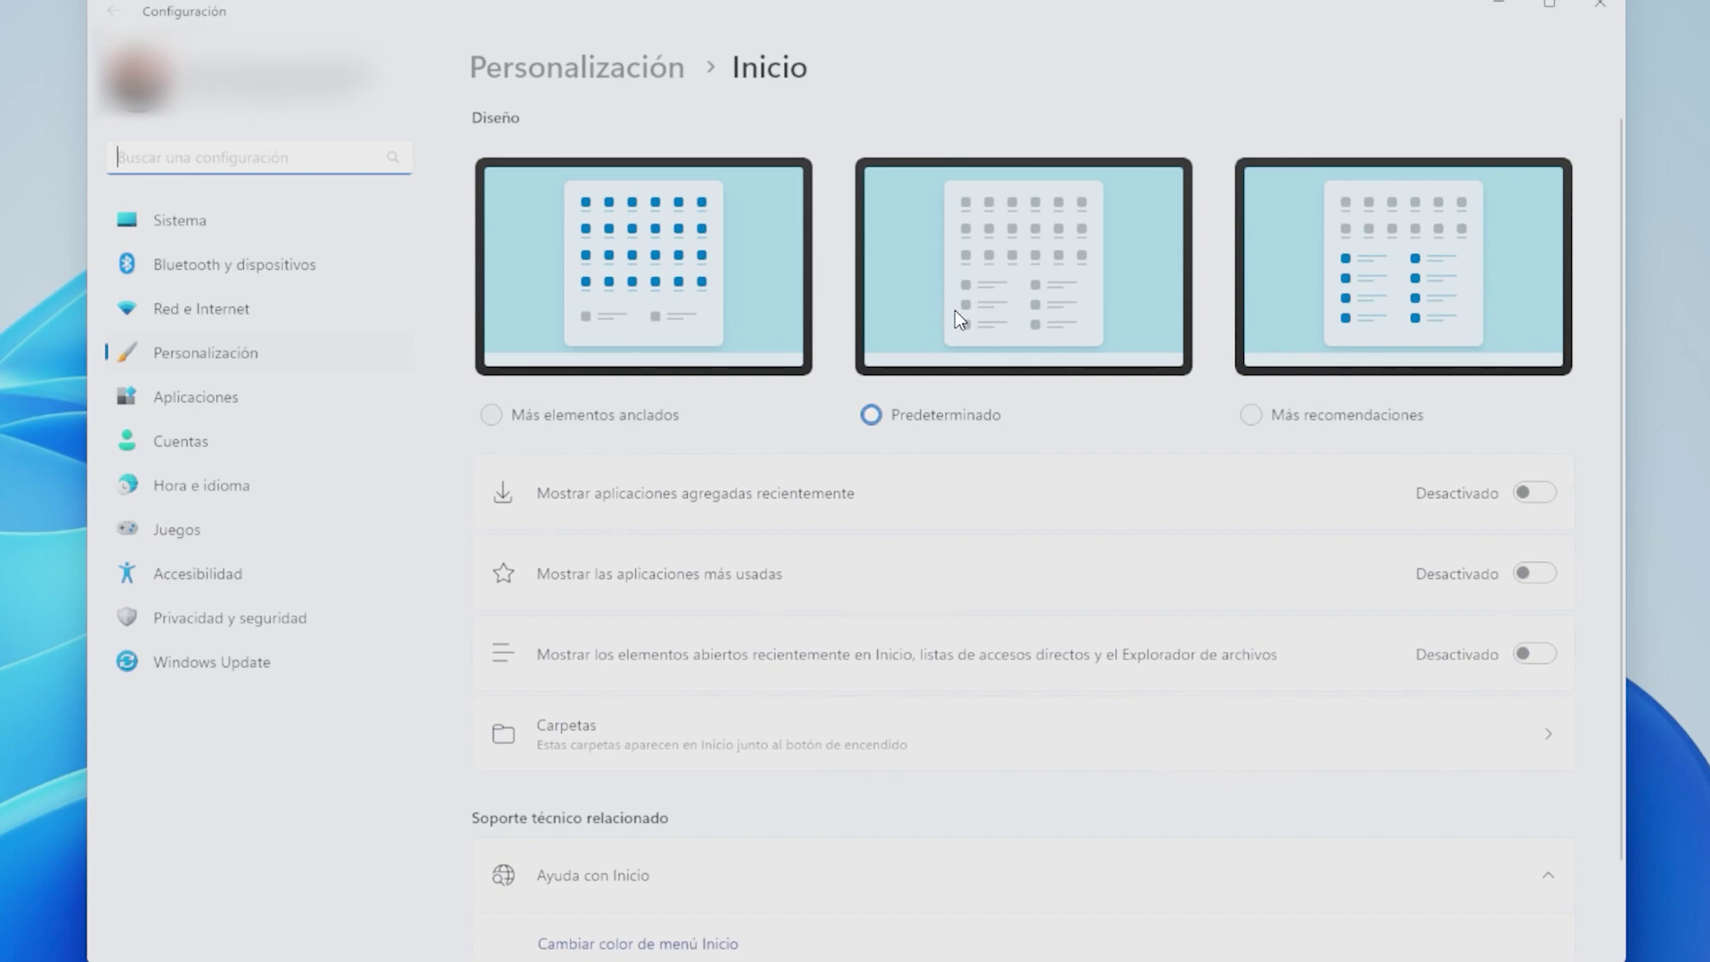
{"action": "left_click", "coordinate": [534, 417]}
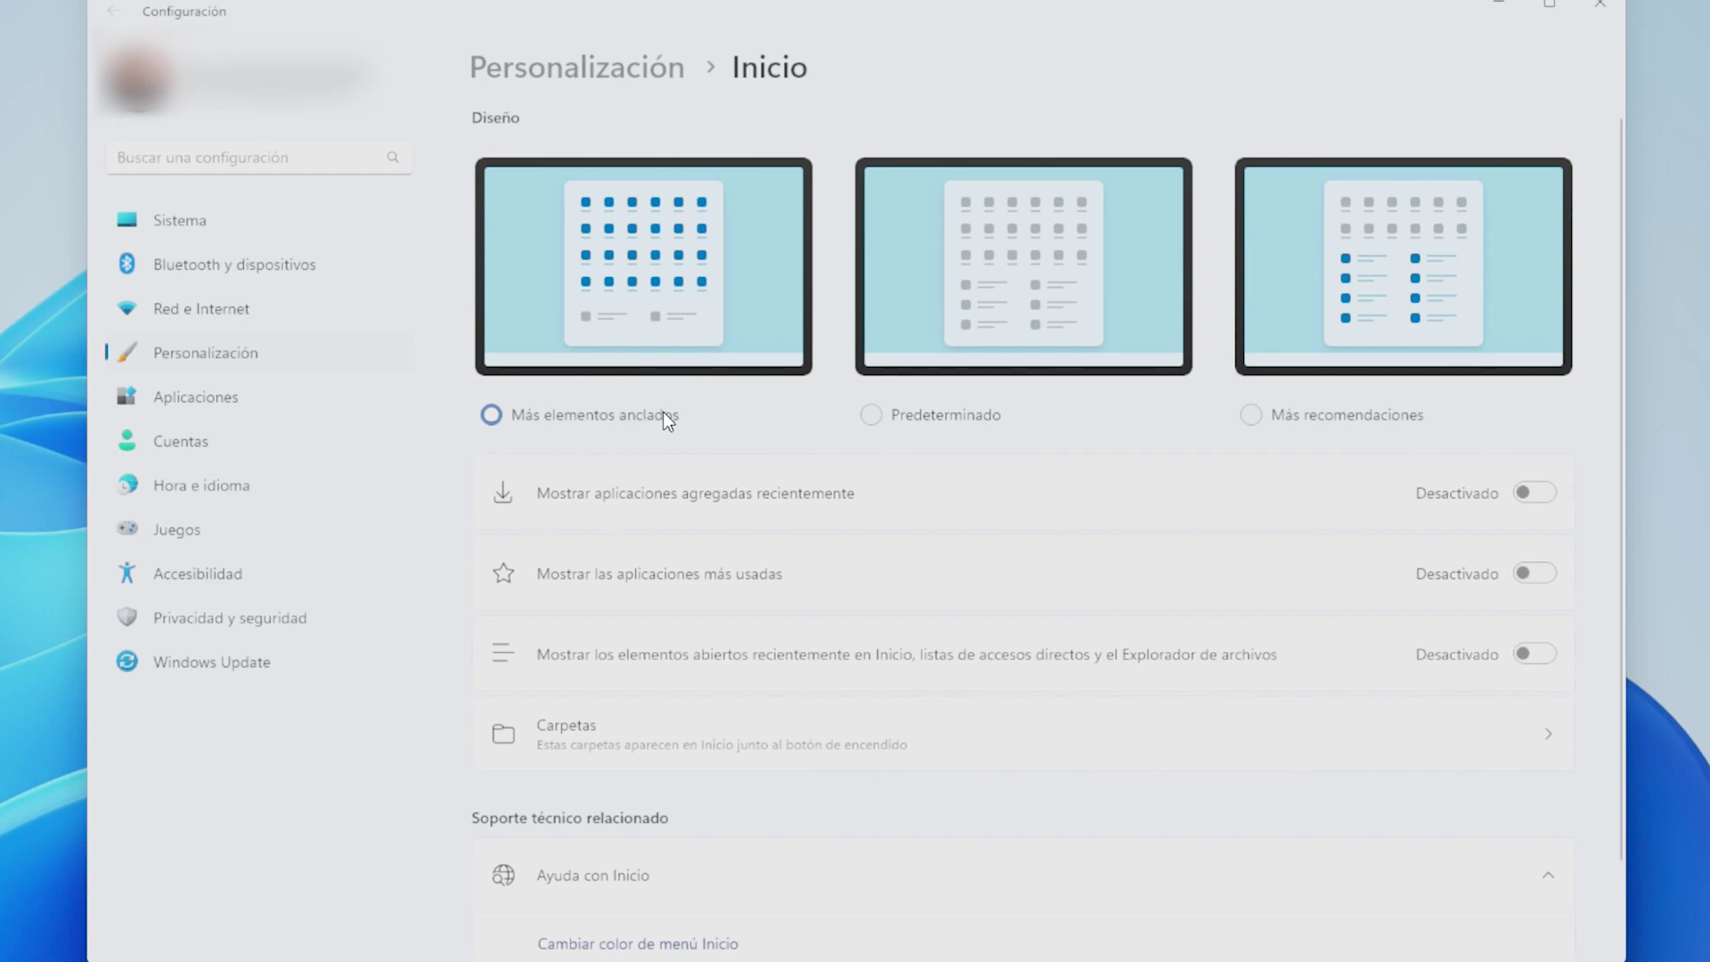
{"action": "left_click", "coordinate": [898, 414]}
{"action": "left_click", "coordinate": [1311, 413]}
{"action": "left_click", "coordinate": [891, 419]}
Step: In the Start menu, group the pinned Word and Excel apps into a folder and add PowerPoint to it
{"action": "key", "text": "super"}
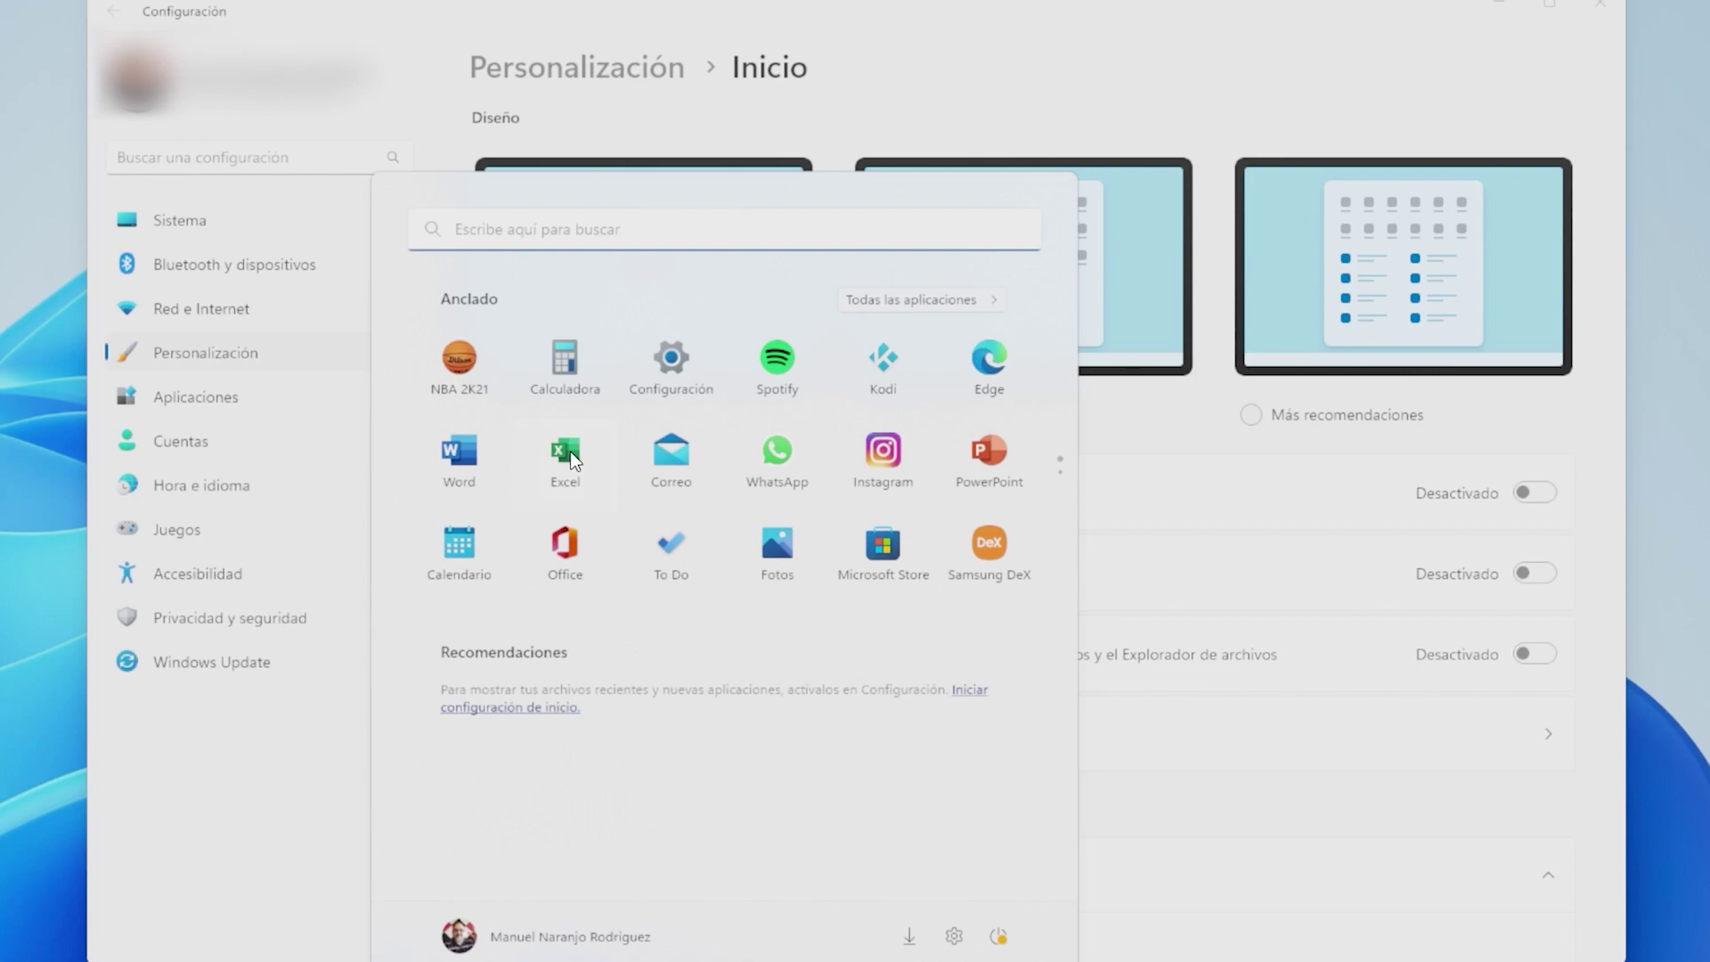
{"action": "left_click_drag", "start_coordinate": [570, 451], "coordinate": [467, 452]}
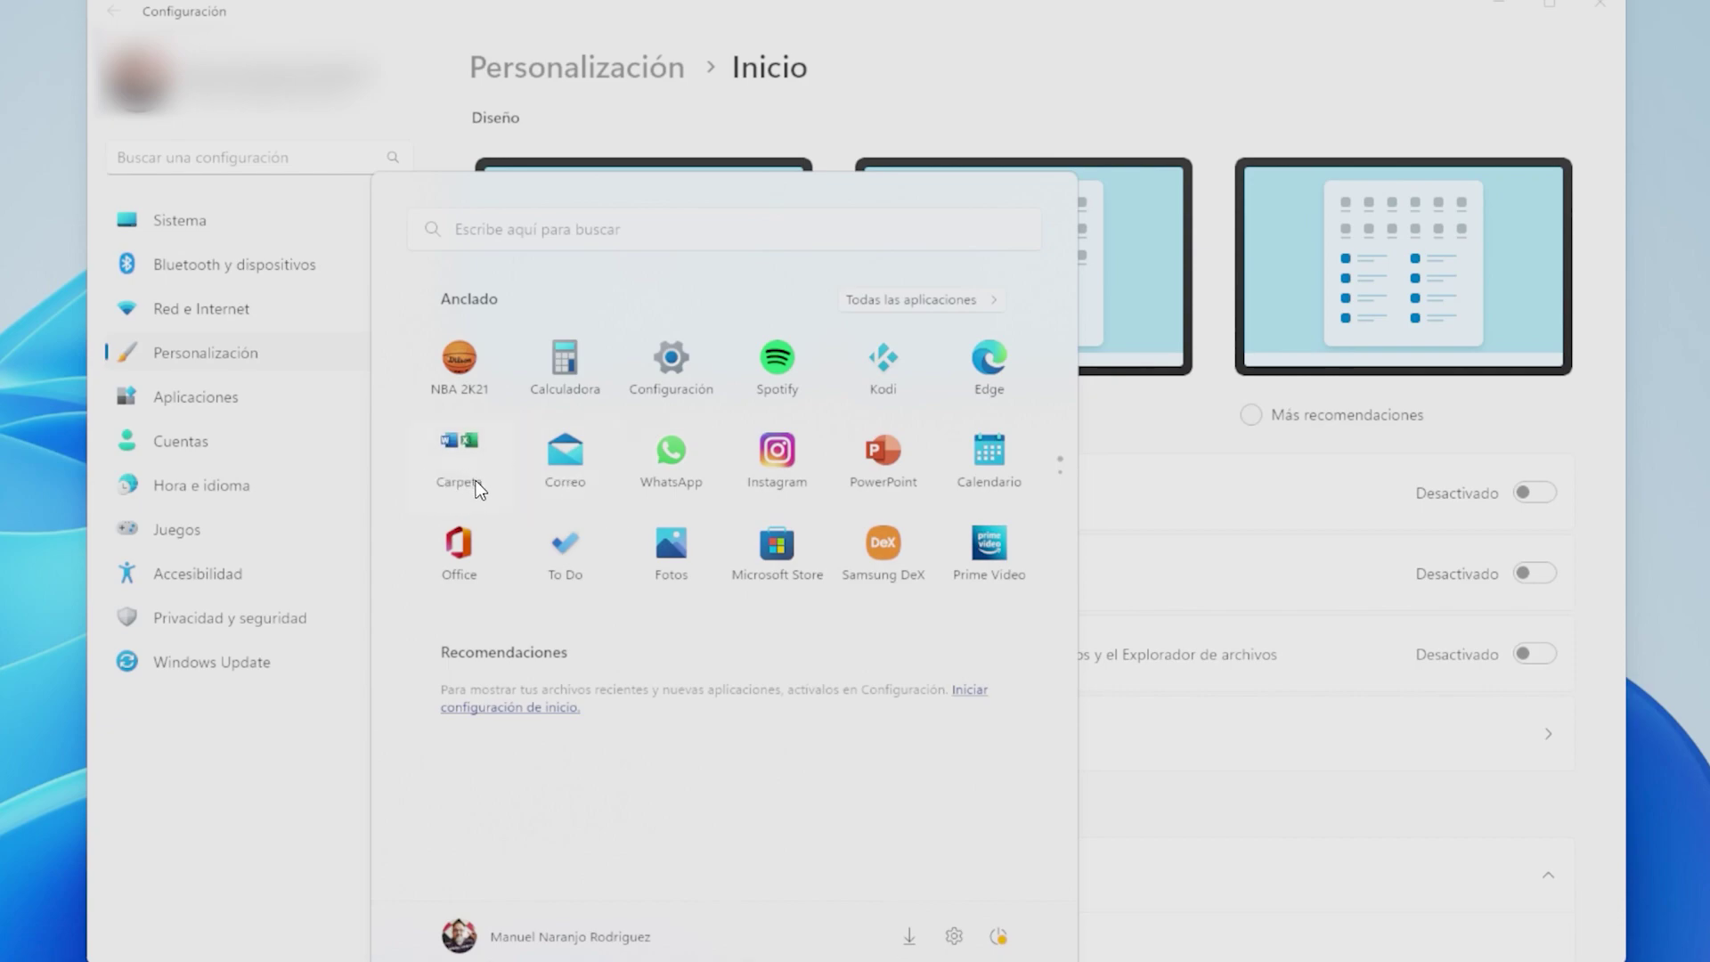
{"action": "left_click_drag", "start_coordinate": [884, 450], "coordinate": [458, 462]}
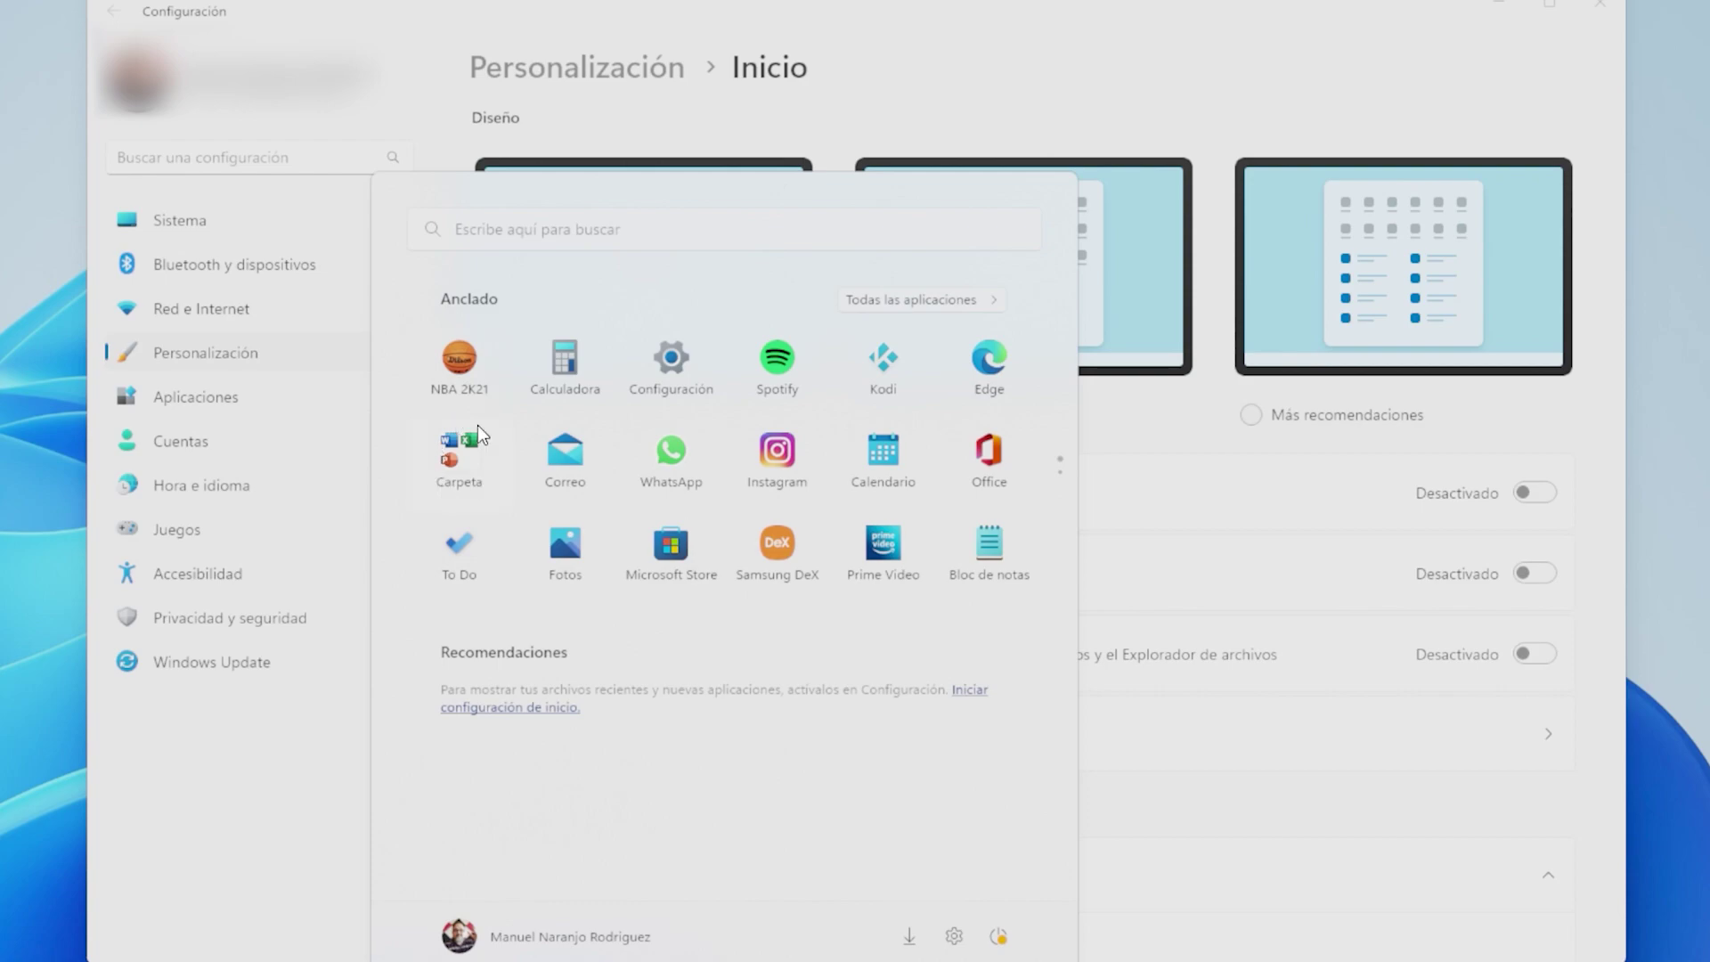
Step: Name the Start menu folder containing Word, Excel and PowerPoint "Office" and close it
{"action": "left_click", "coordinate": [473, 483]}
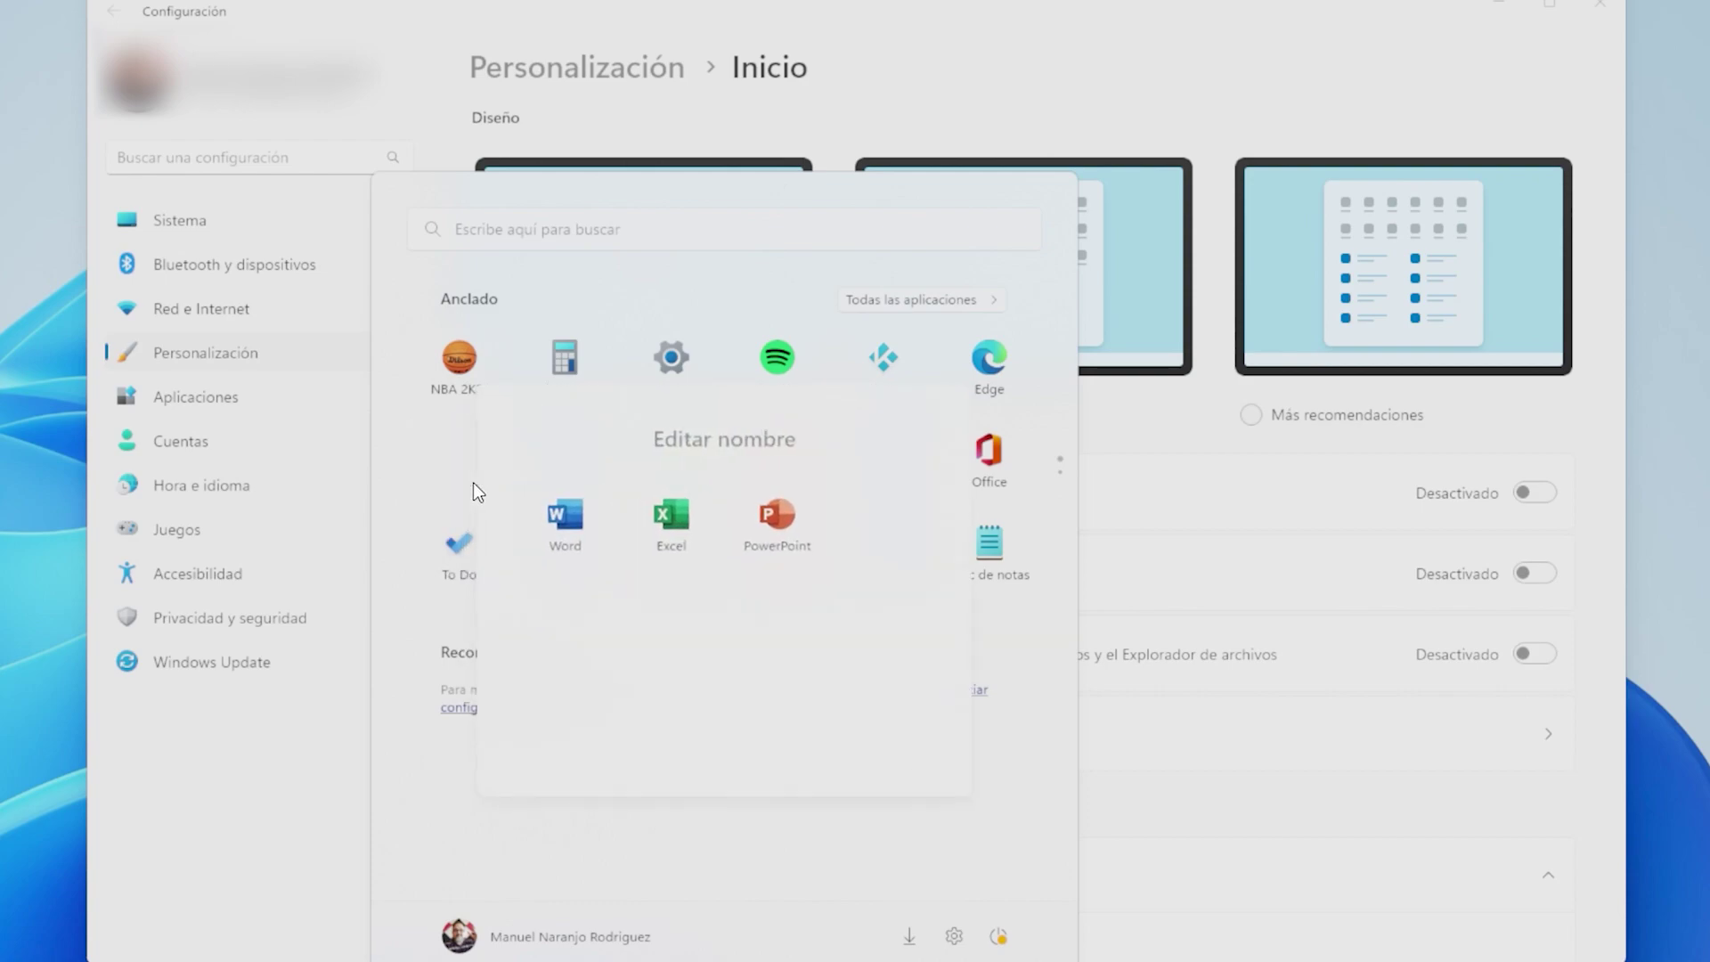
{"action": "left_click", "coordinate": [703, 437]}
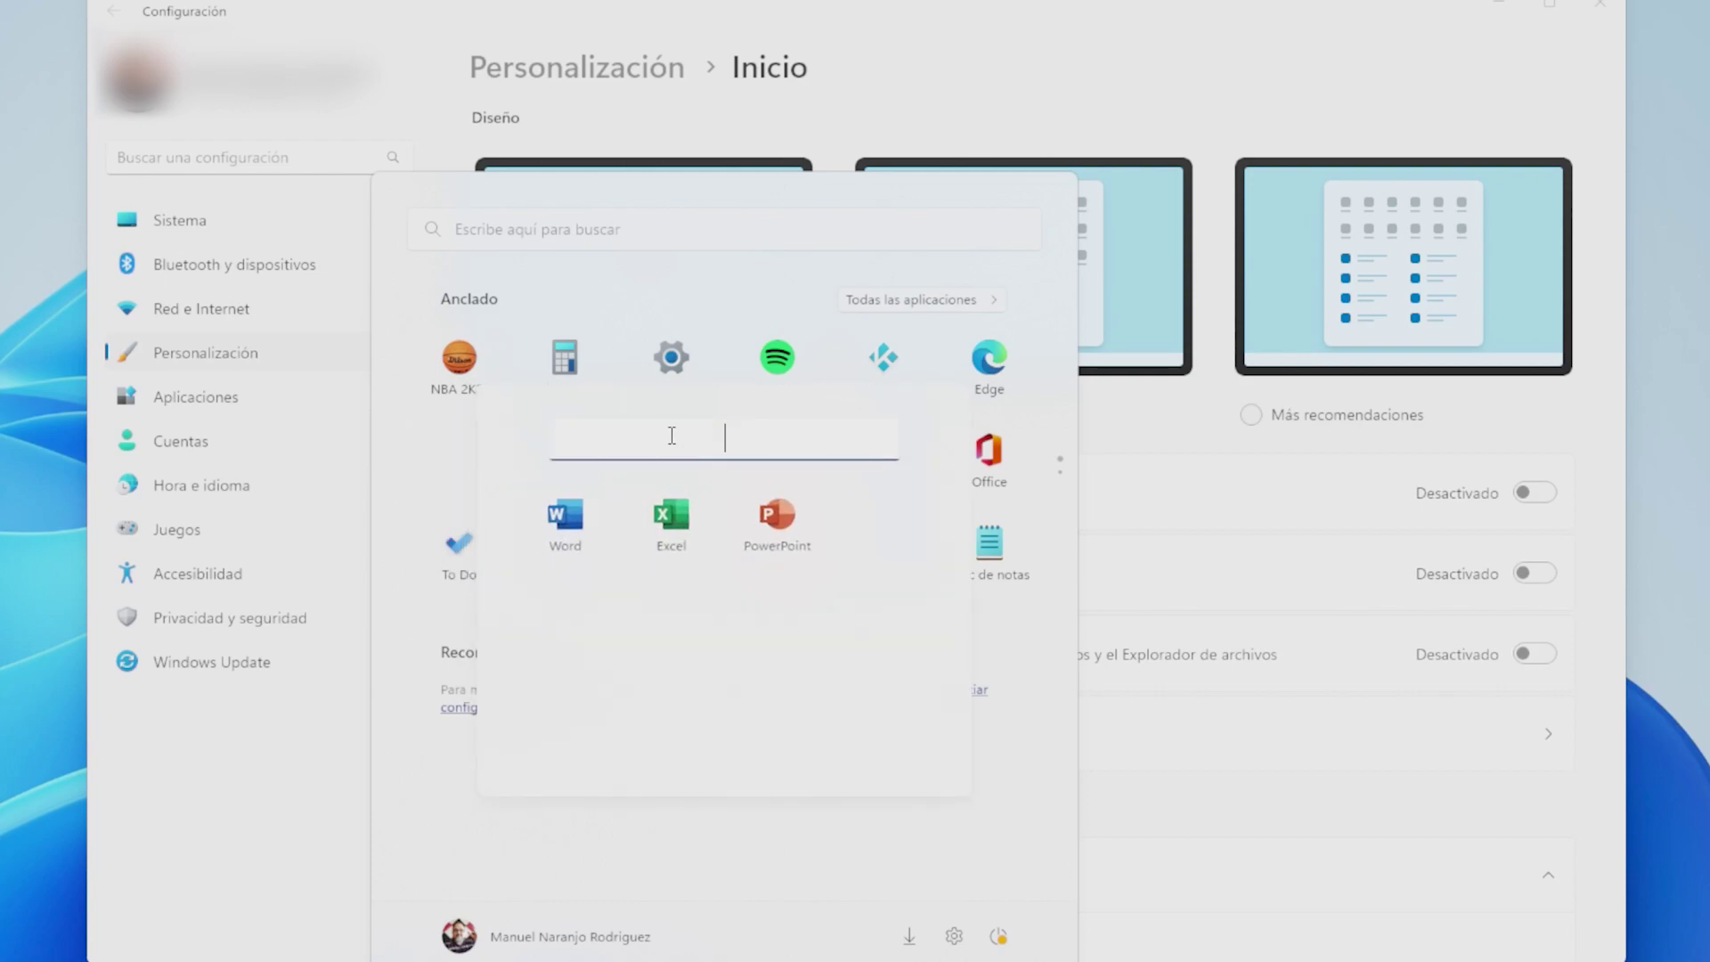
{"action": "type", "text": "Office"}
{"action": "left_click", "coordinate": [1044, 413]}
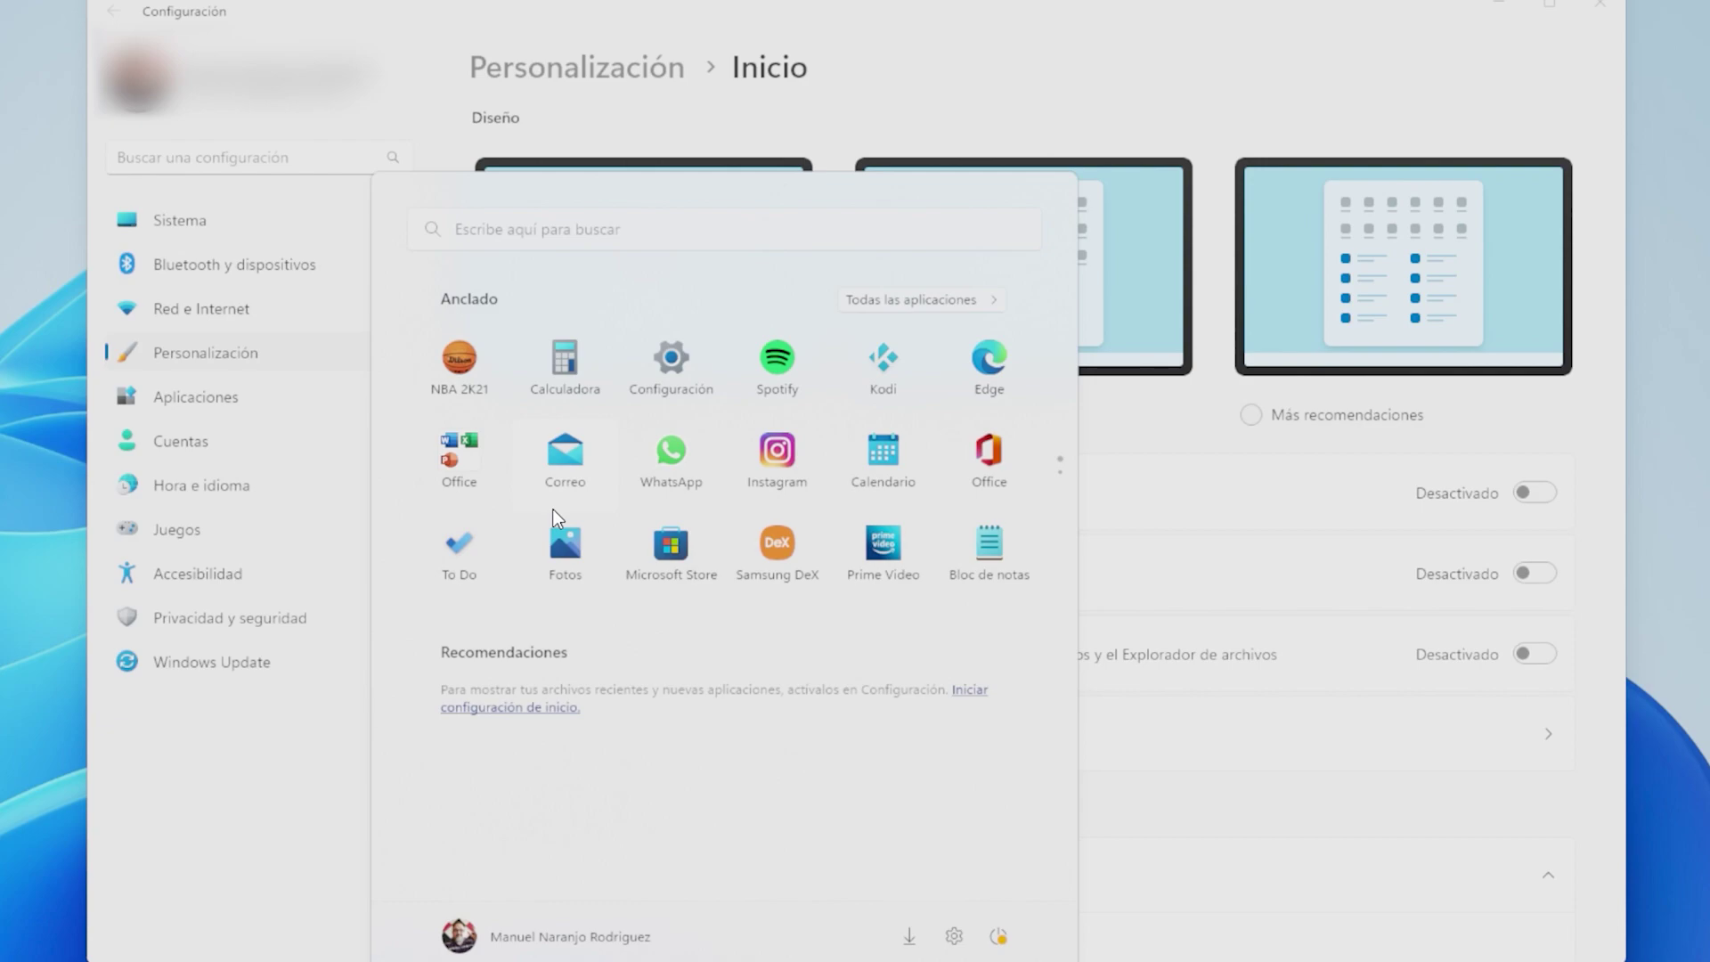
{"action": "scroll", "coordinate": [727, 498], "scroll_direction": "down", "scroll_amount": 3}
{"action": "scroll", "coordinate": [780, 527], "scroll_direction": "up", "scroll_amount": 3}
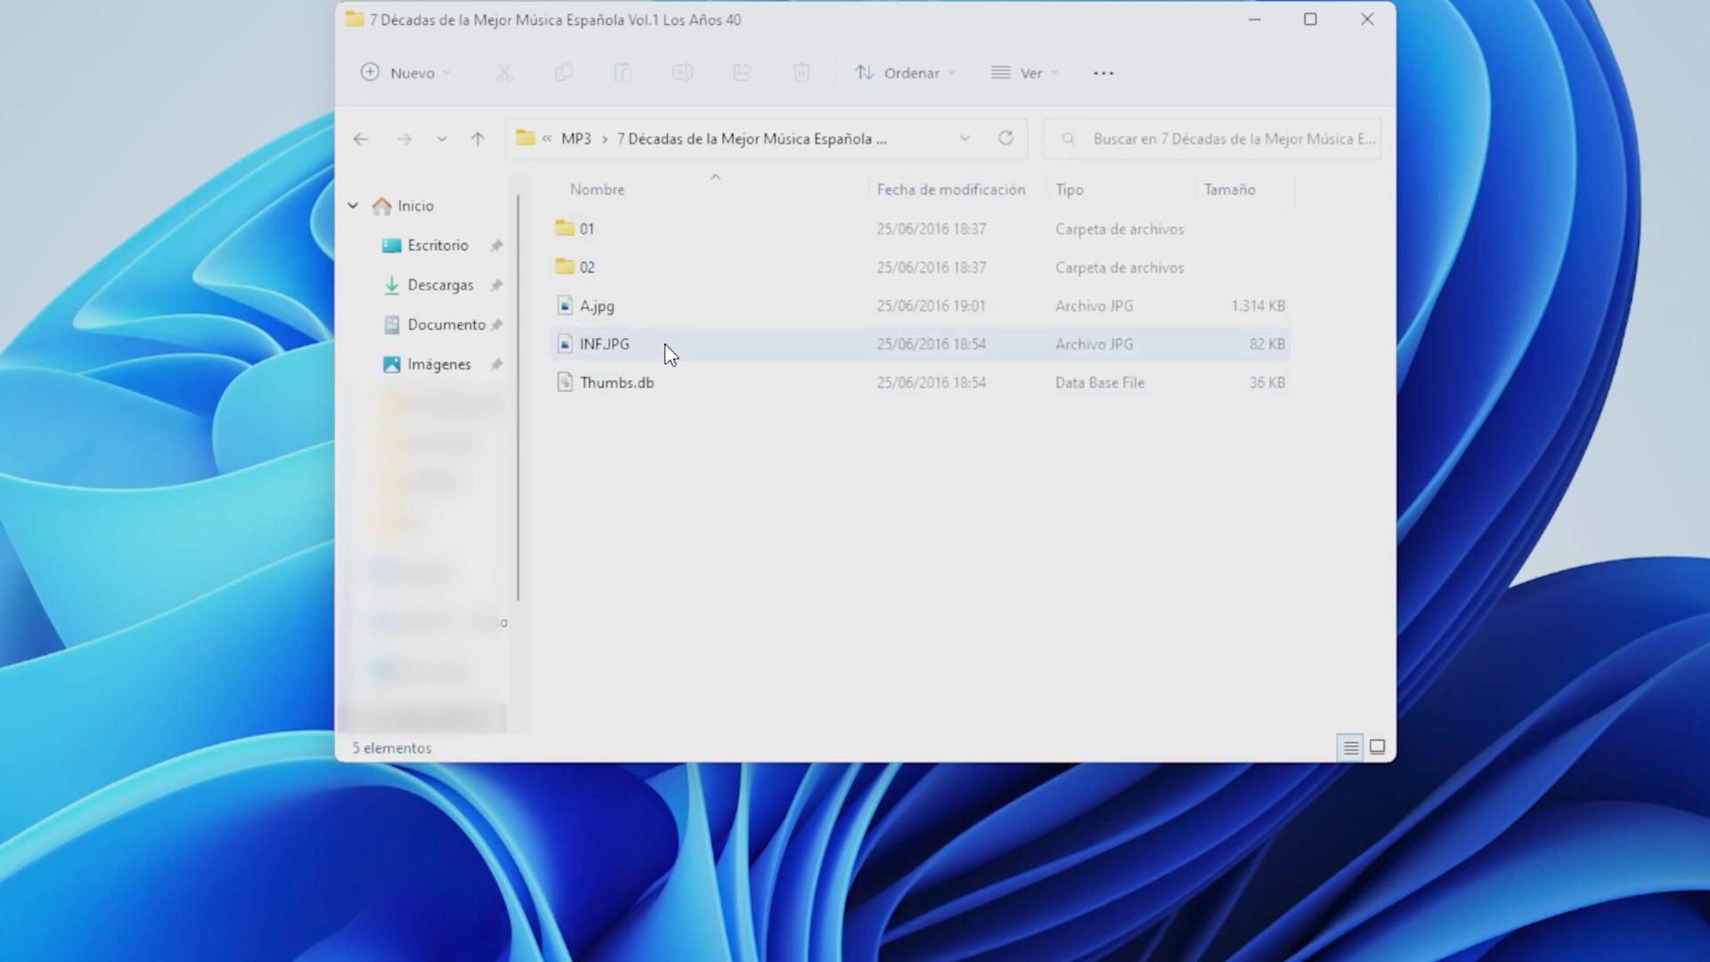
Step: In File Explorer, view the actions available for INF.JPG and close the list without choosing any
{"action": "right_click", "coordinate": [618, 344]}
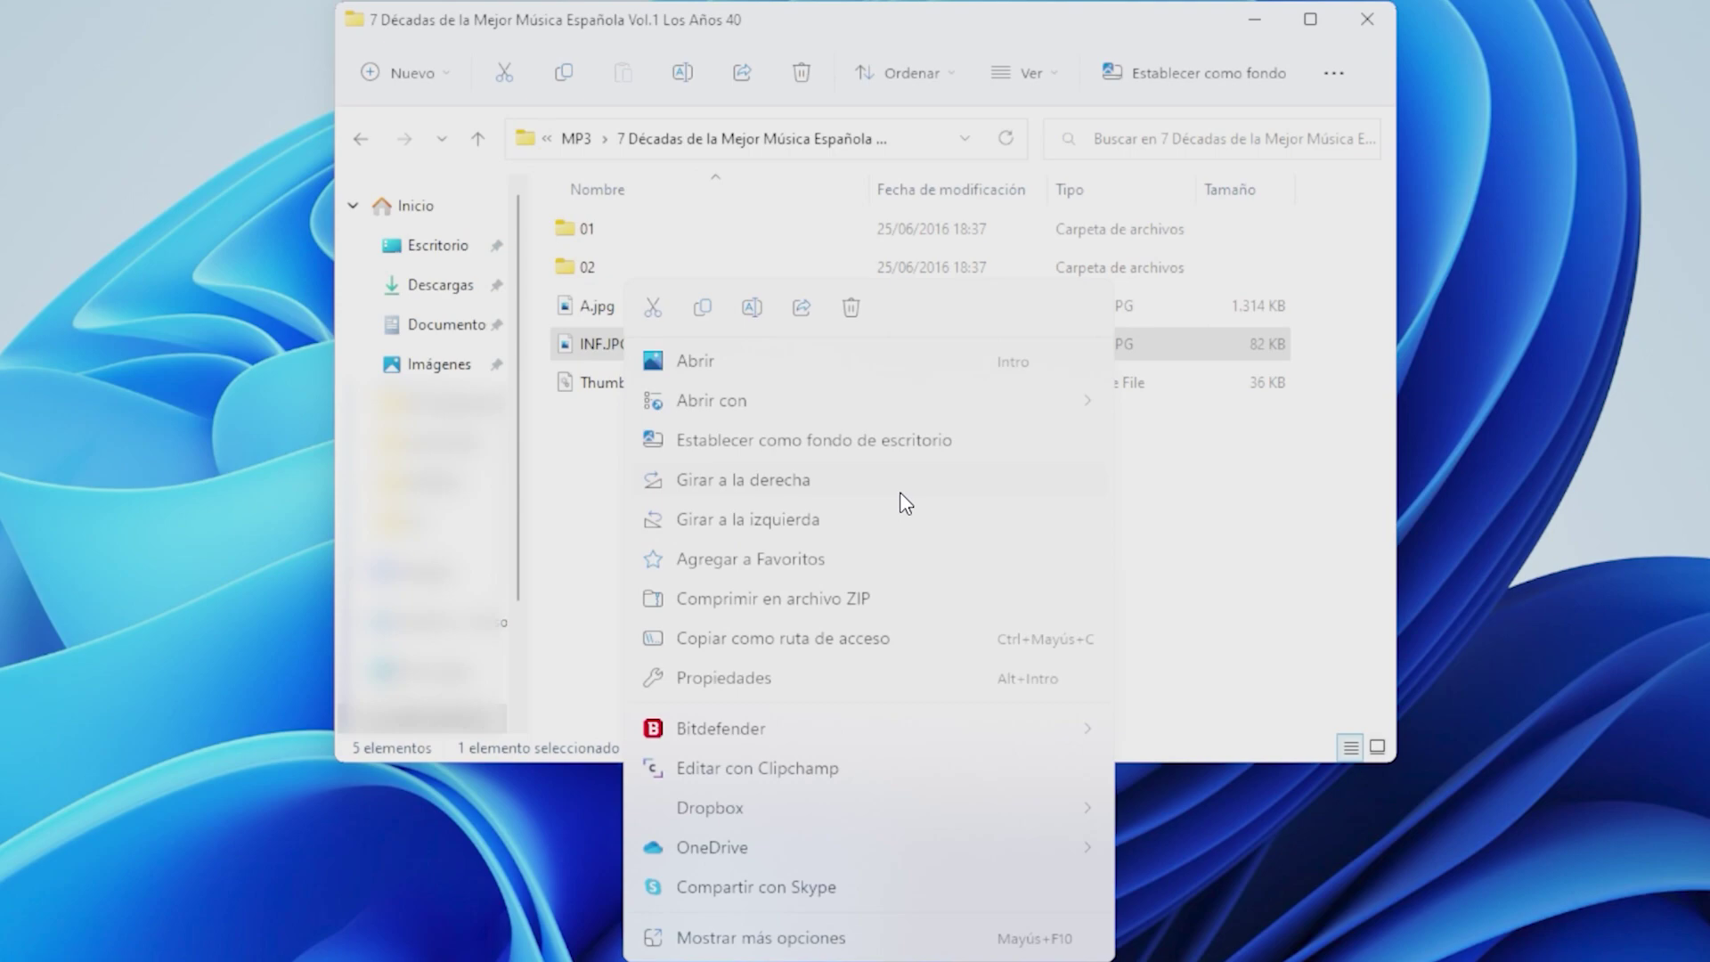
{"action": "left_click", "coordinate": [1217, 503]}
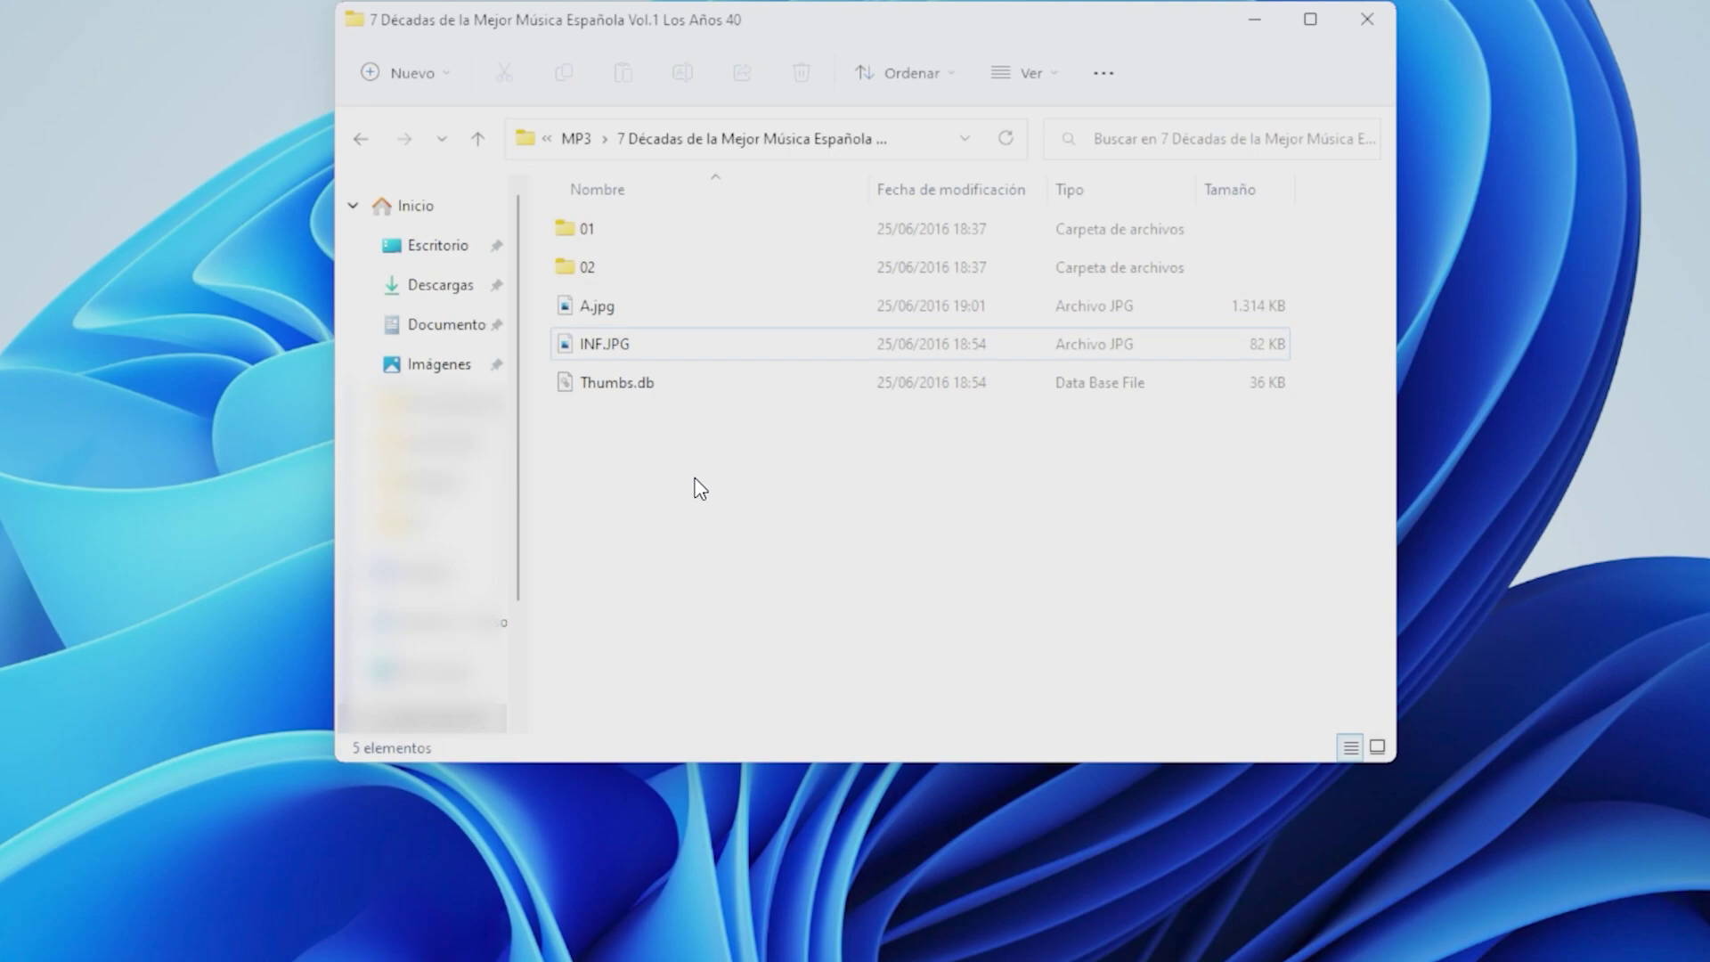
Step: Move the Opera browser shortcut onto the desktop beside the File Explorer window and open INF.JPG through it
{"action": "left_click_drag", "start_coordinate": [5, 405], "coordinate": [188, 392]}
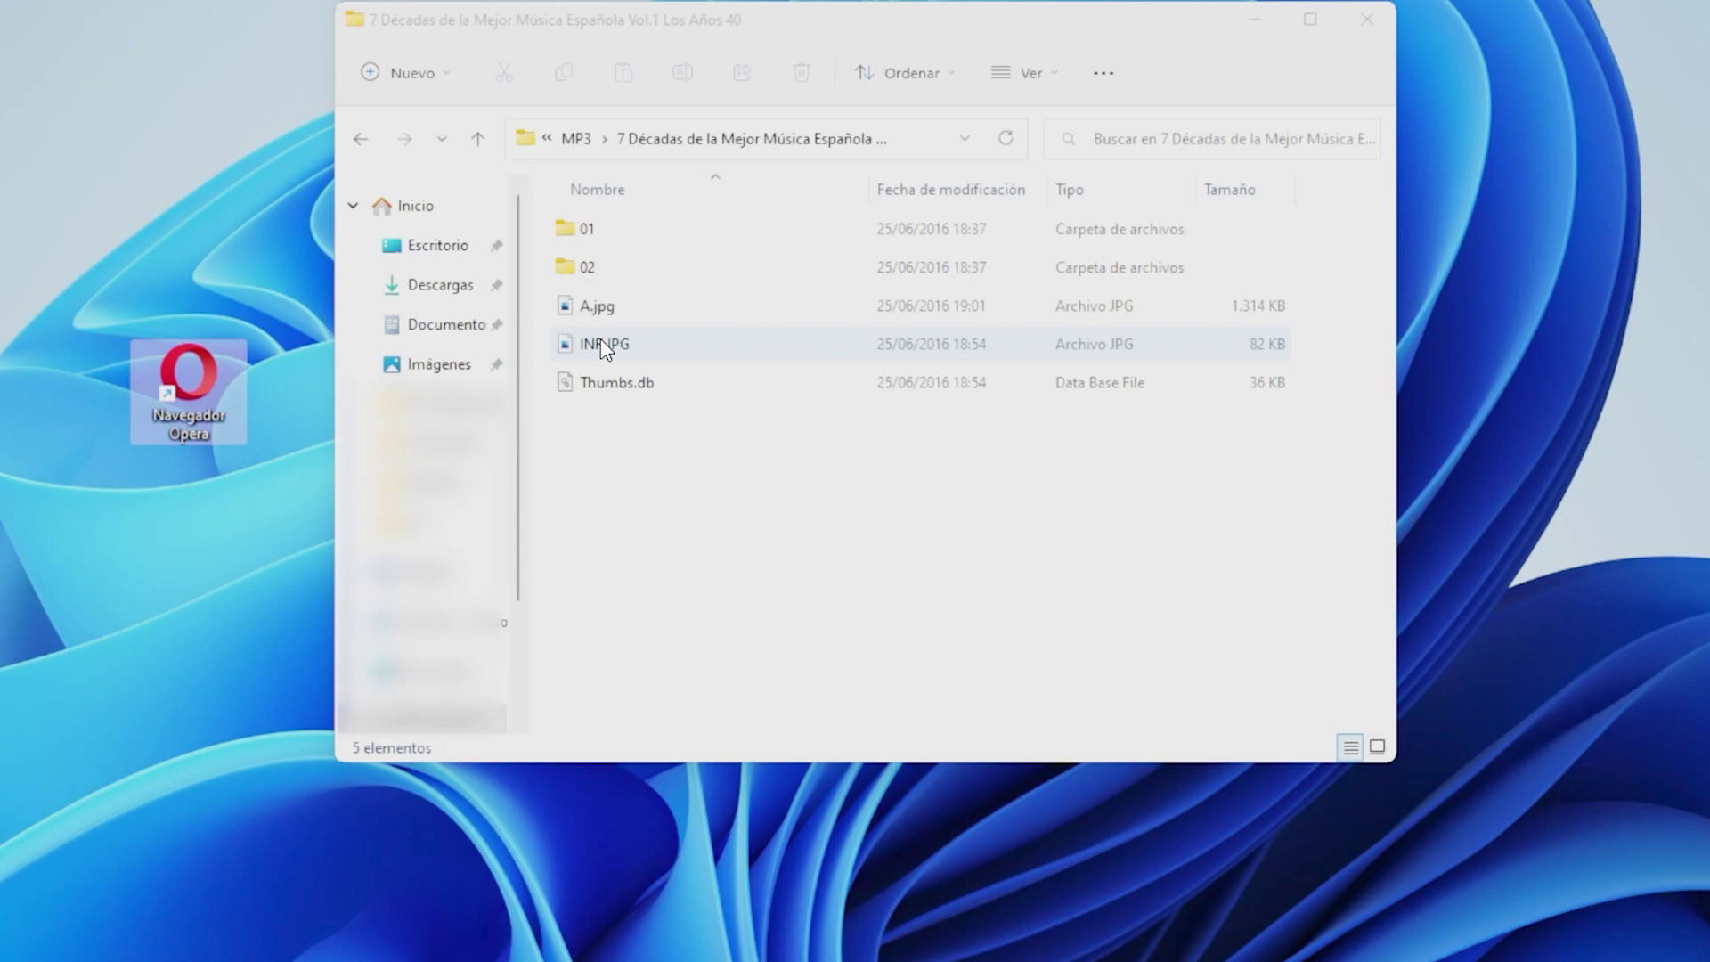
{"action": "left_click_drag", "start_coordinate": [600, 339], "coordinate": [177, 378]}
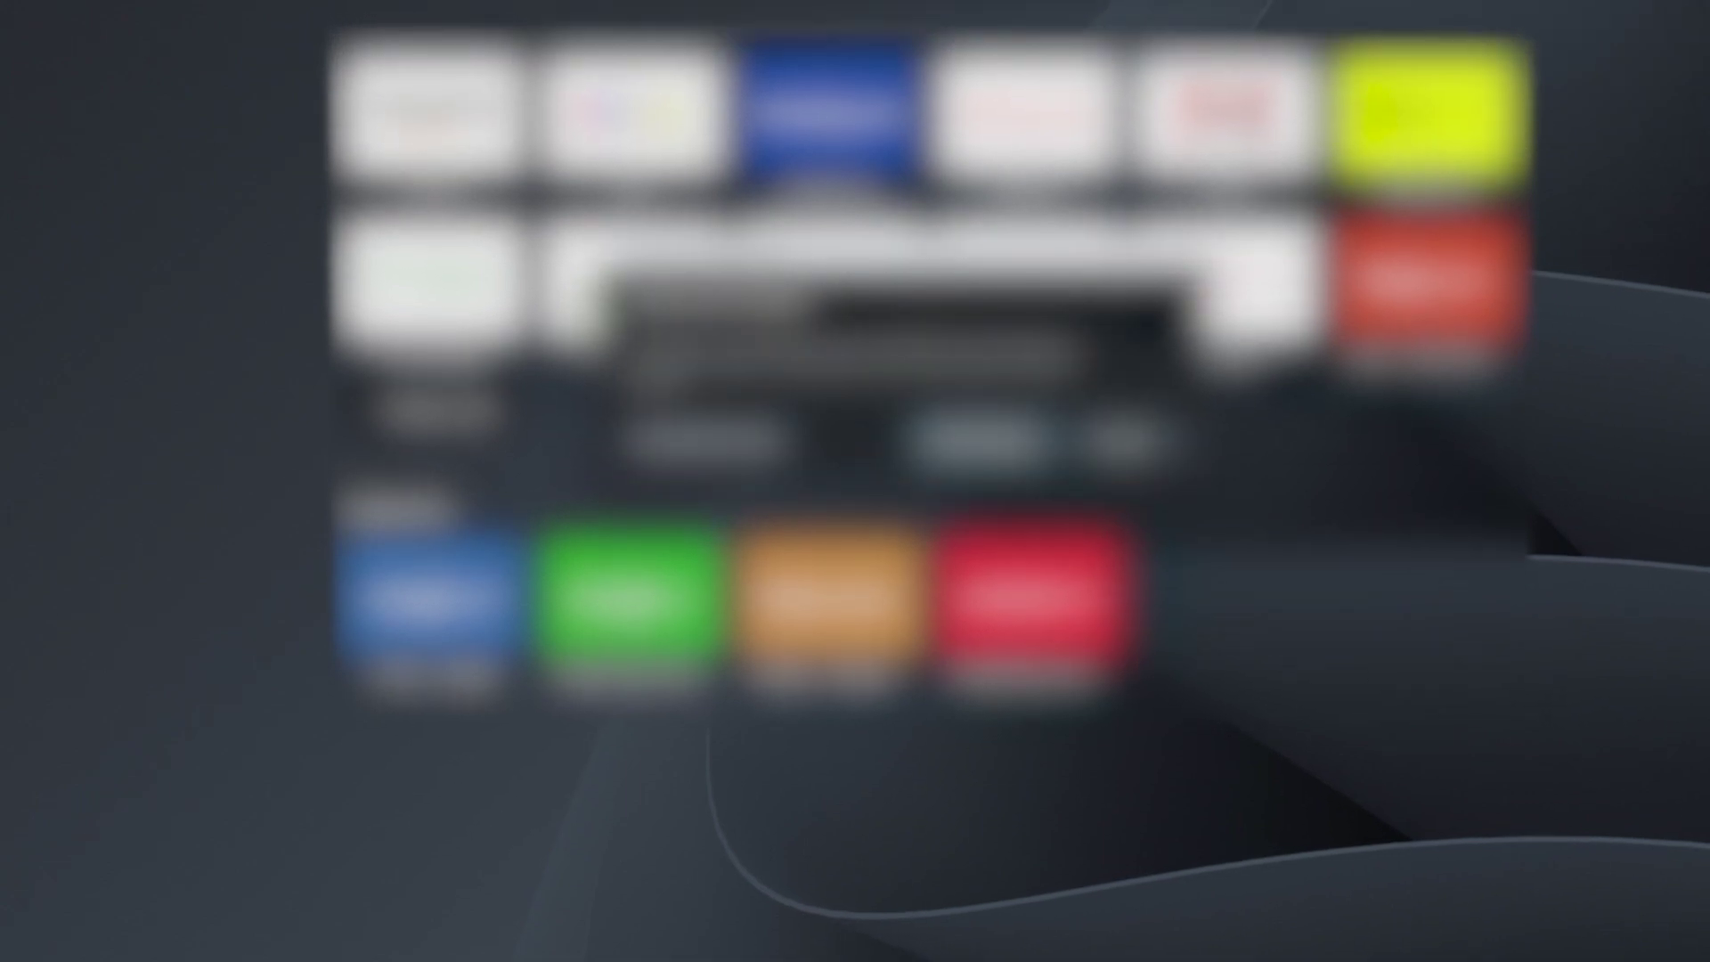
{"action": "left_click", "coordinate": [935, 433]}
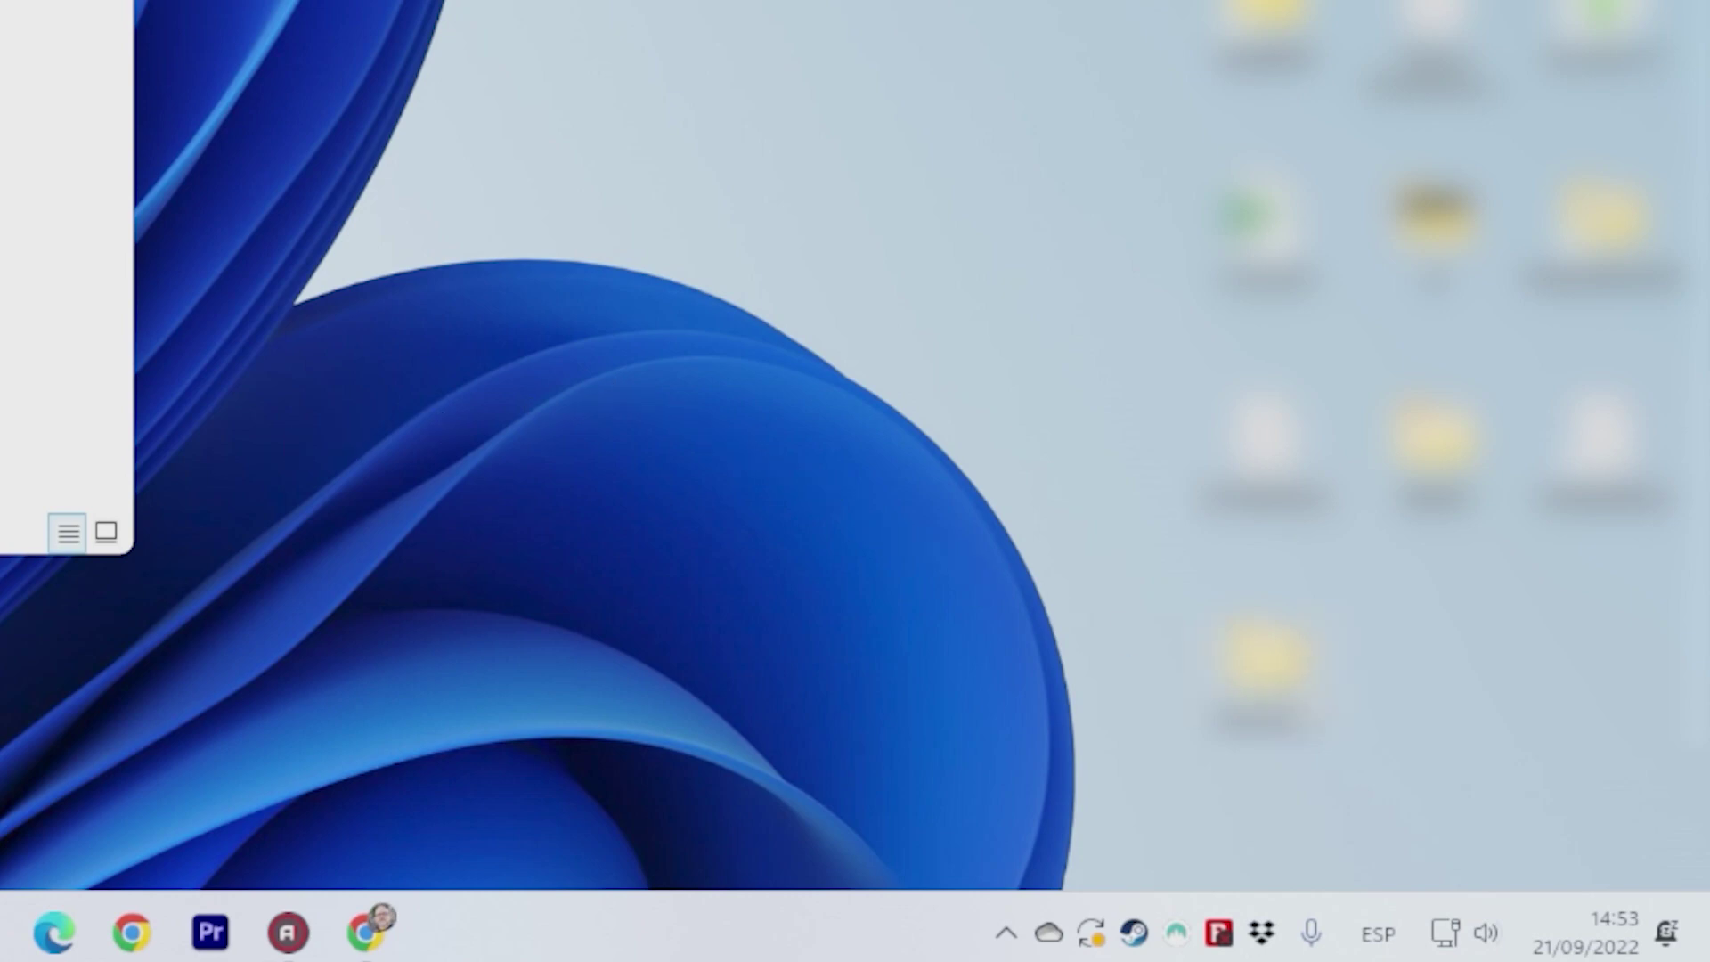
Step: From the quick settings, view the Bluetooth devices and their battery levels
{"action": "left_click", "coordinate": [1456, 931]}
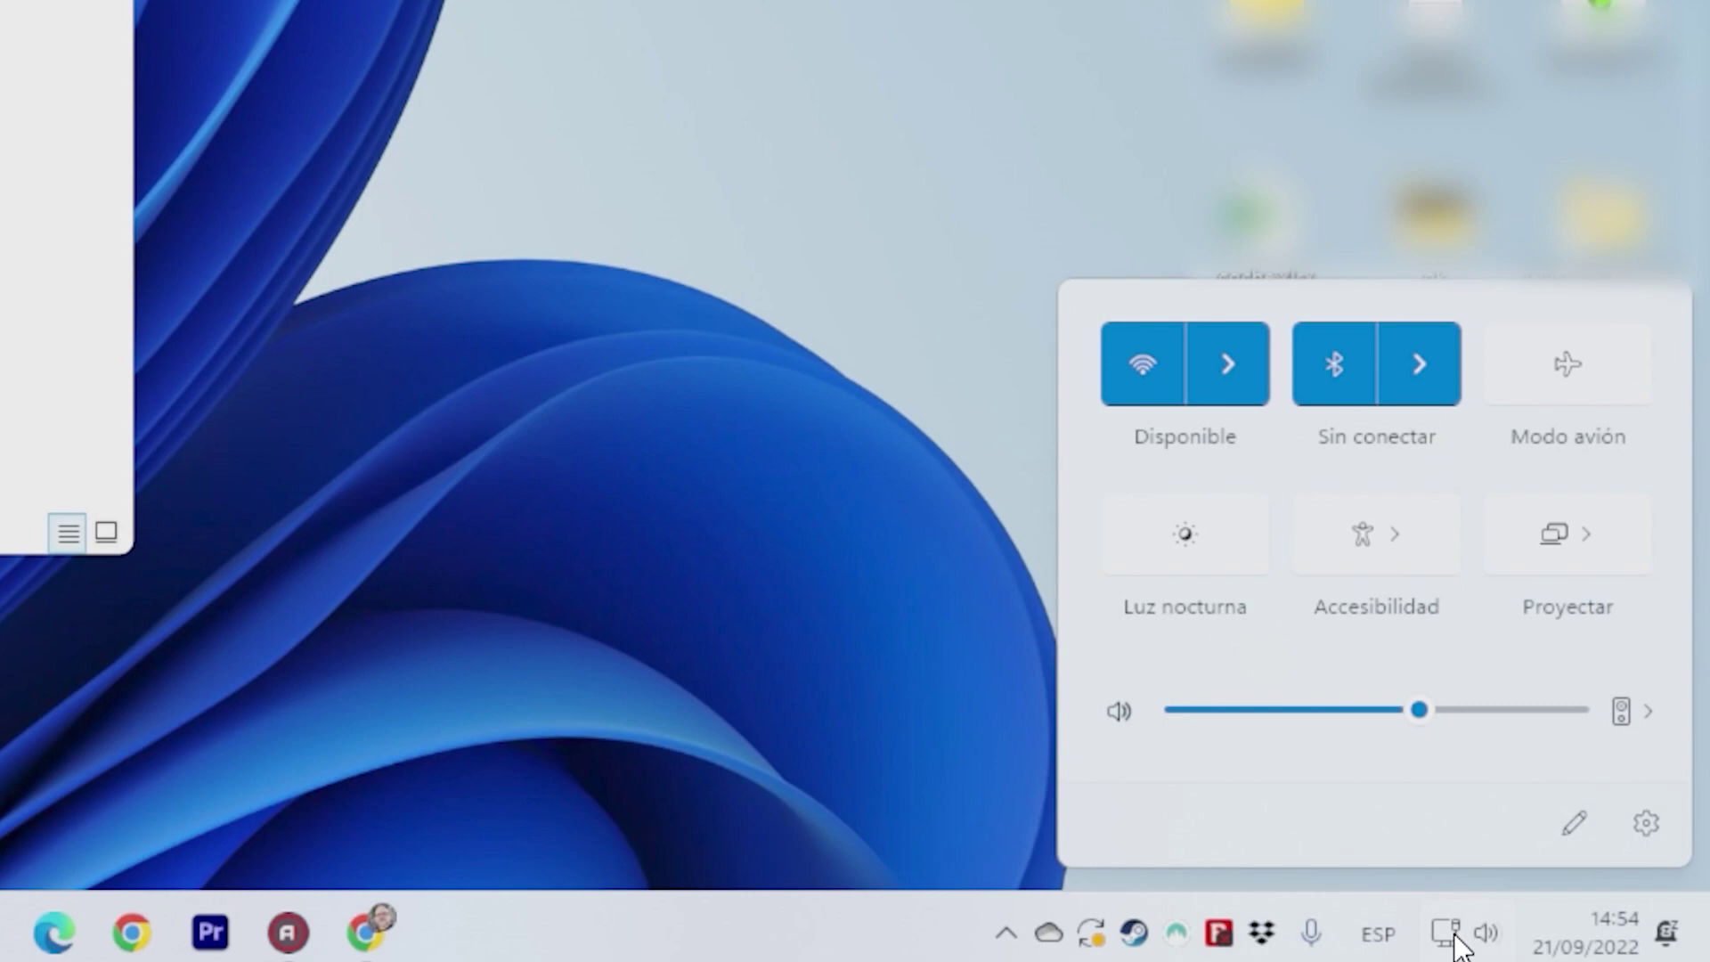
{"action": "left_click", "coordinate": [1420, 365]}
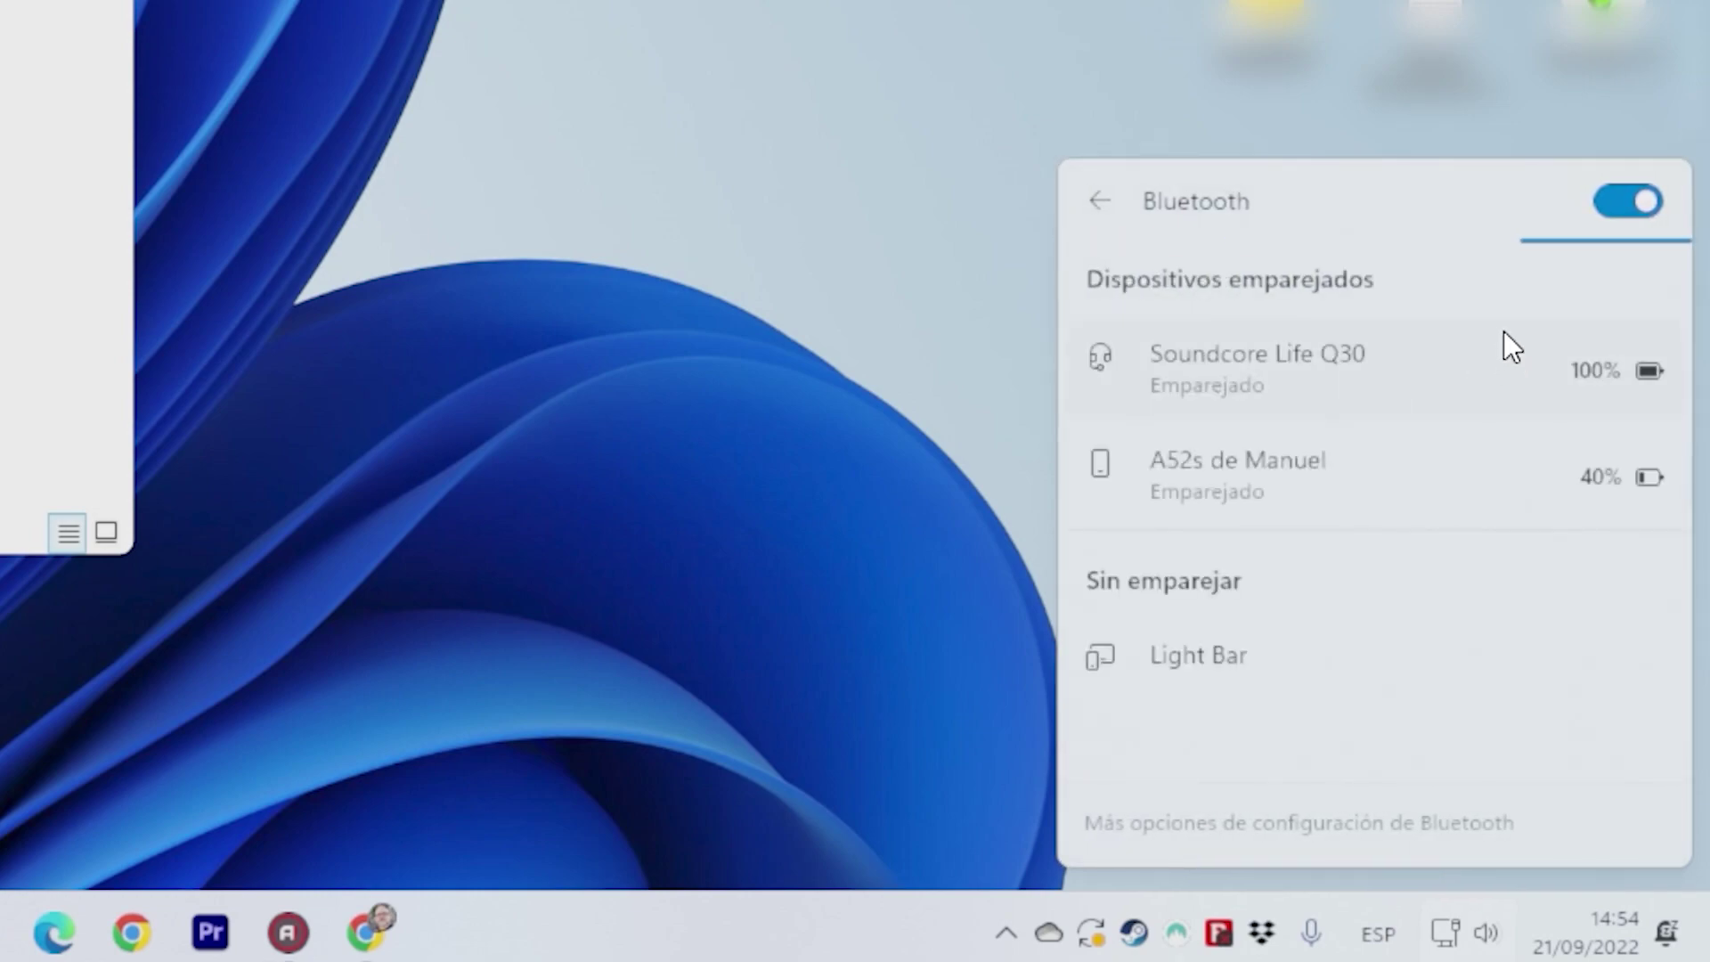